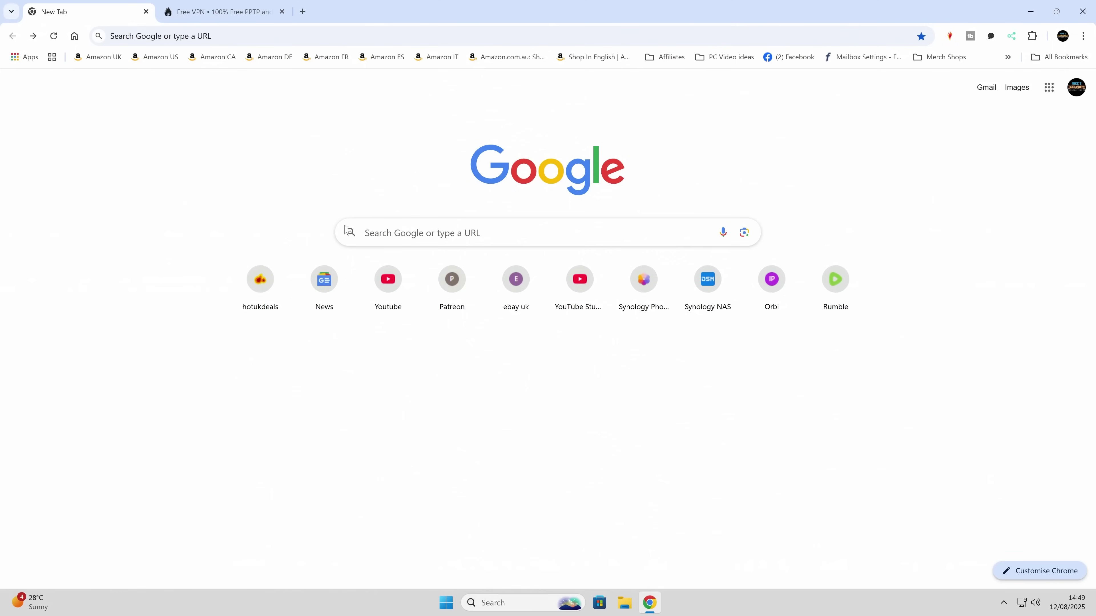
- Search Google for openvpn and open the official openvpn.net site
left_click(375, 230)
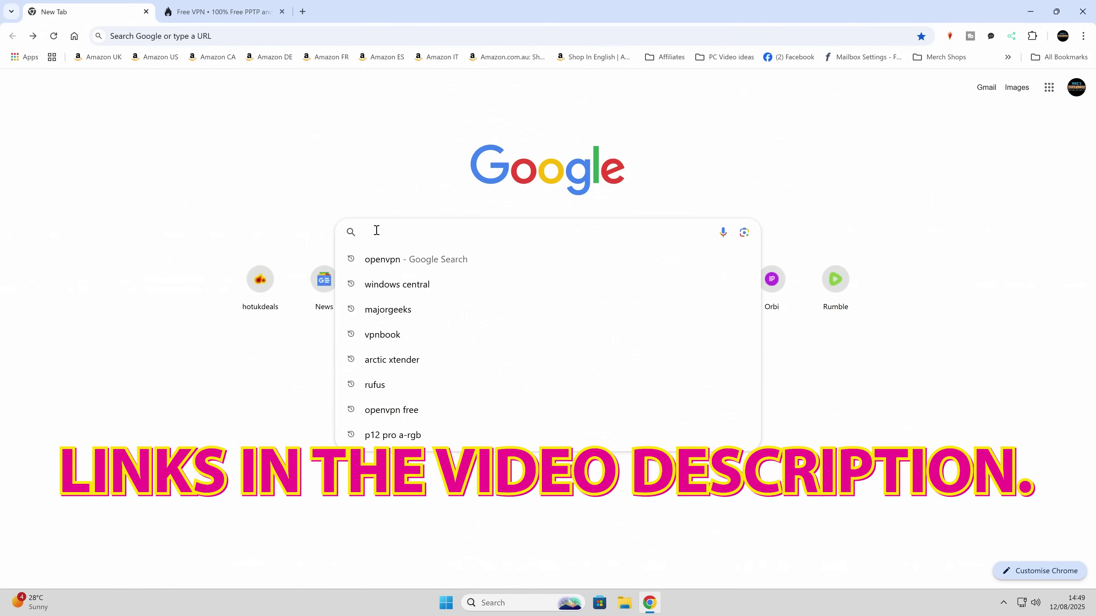
left_click(378, 260)
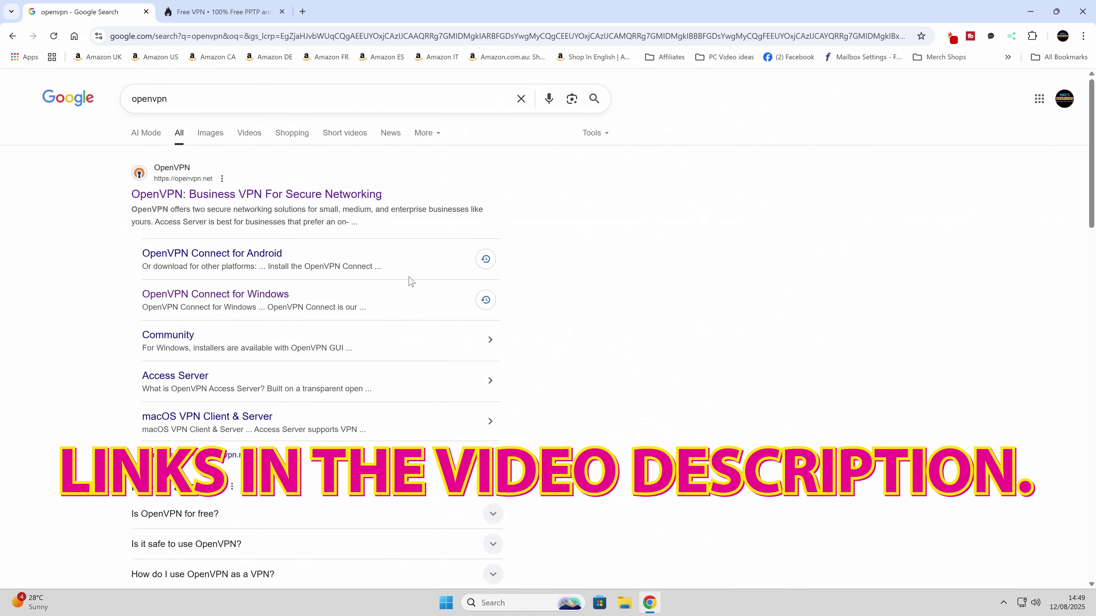
left_click(162, 195)
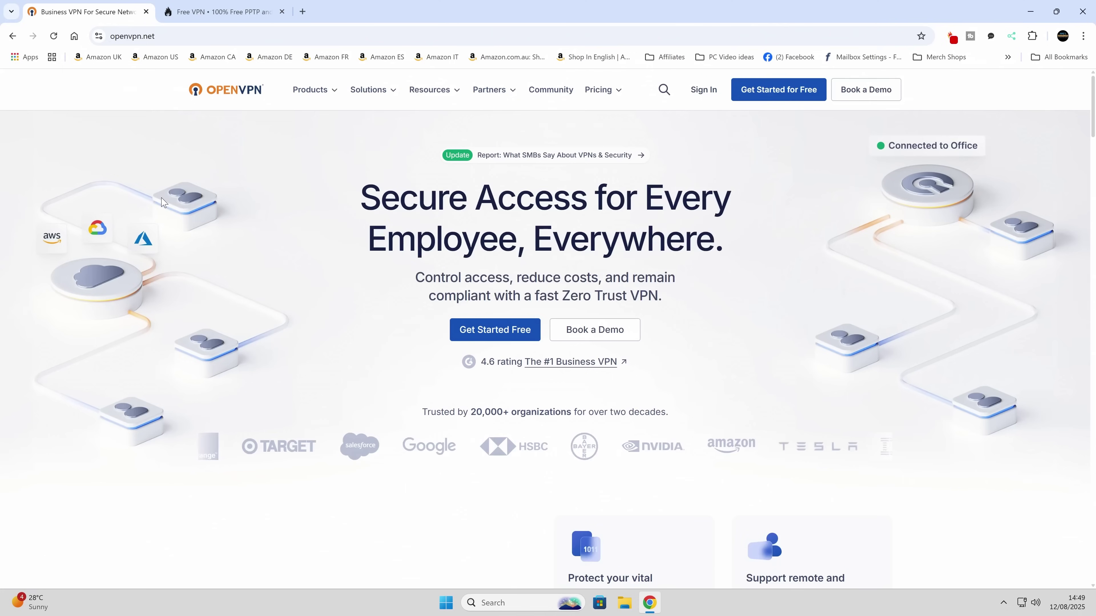
- Go to the OpenVPN Community page and bring up the Windows community edition downloads
left_click(541, 92)
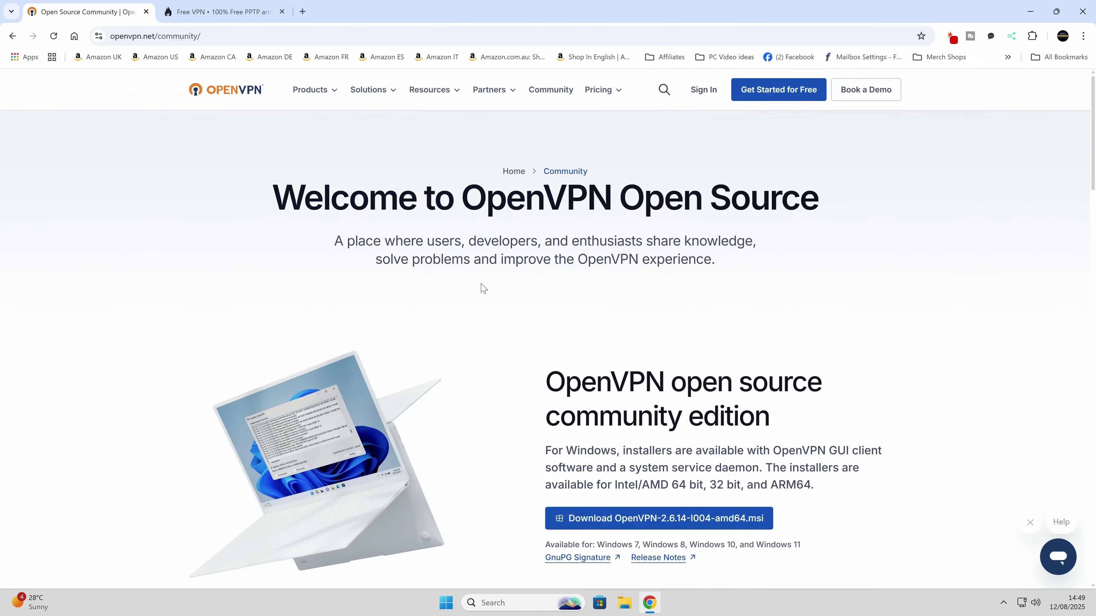
scroll(499, 342, "down", 3)
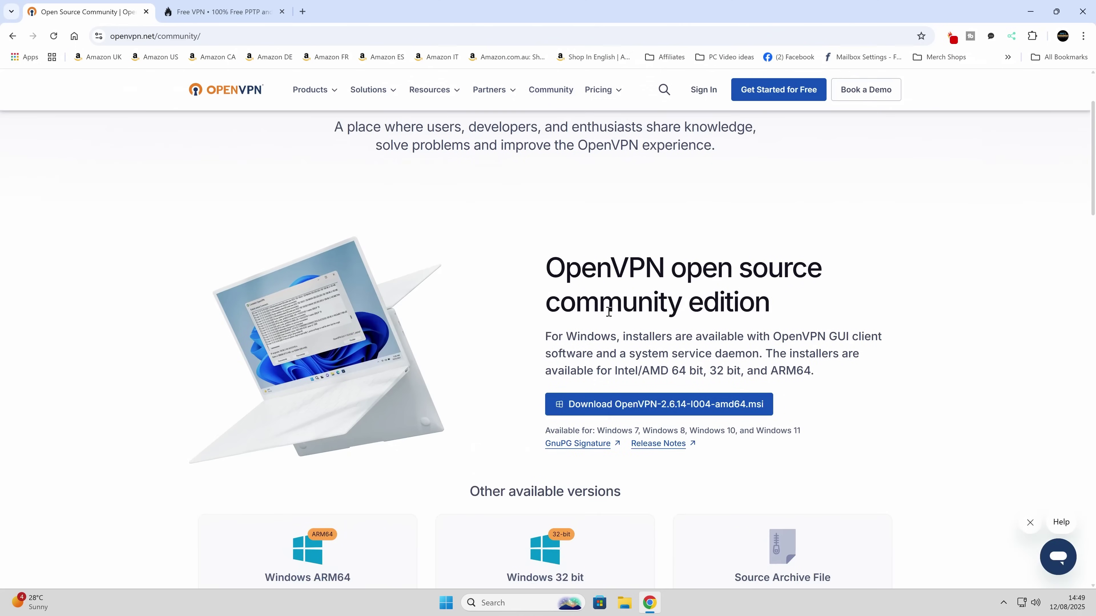
scroll(608, 311, "down", 1)
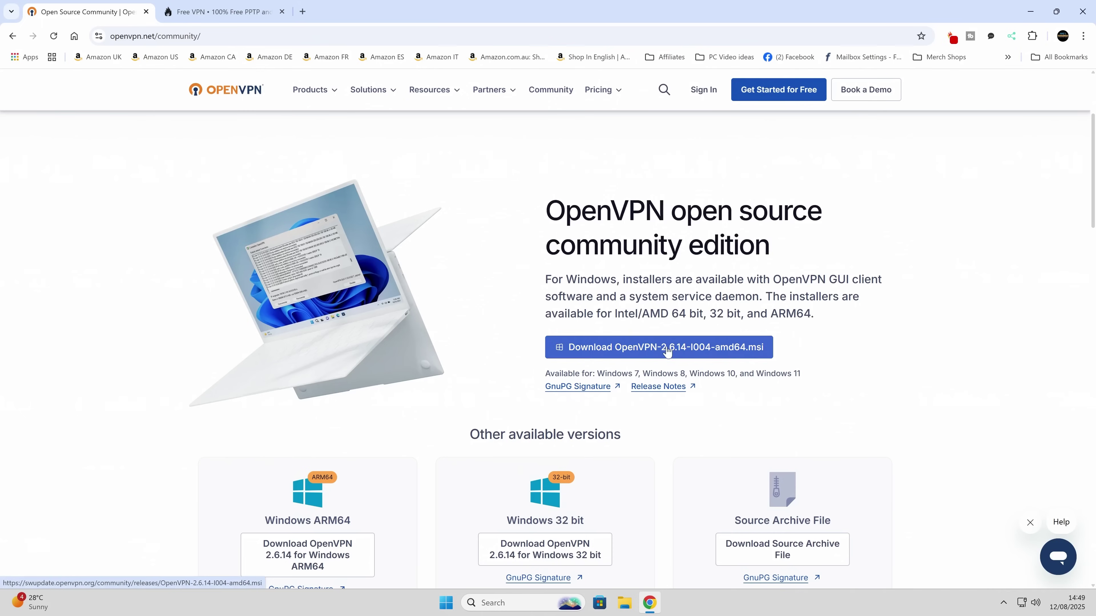
left_click(506, 384)
scroll(665, 351, "down", 6)
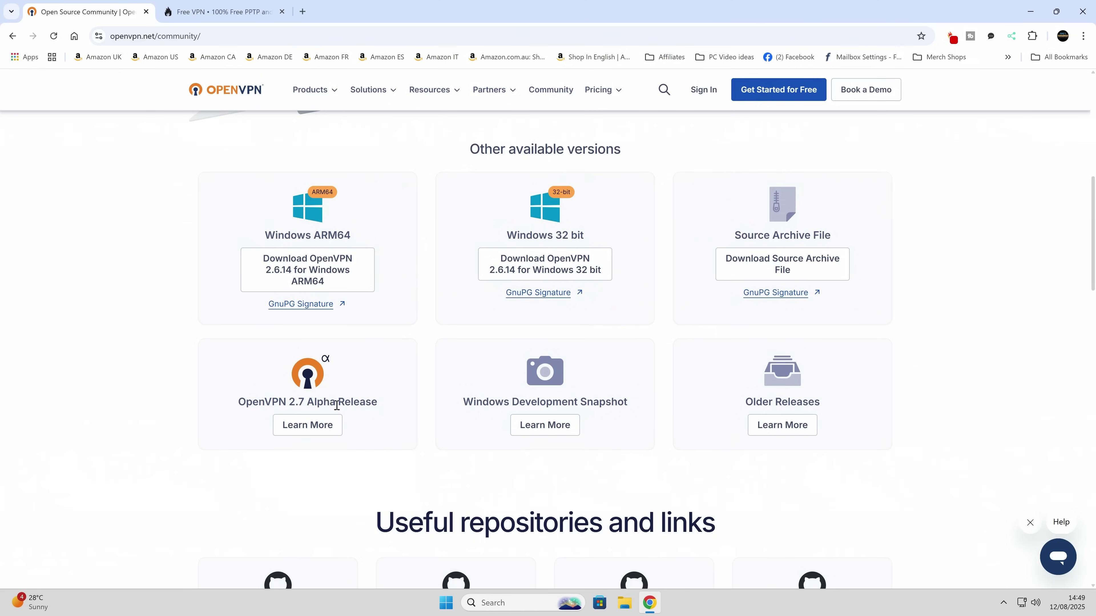
scroll(447, 394, "up", 5)
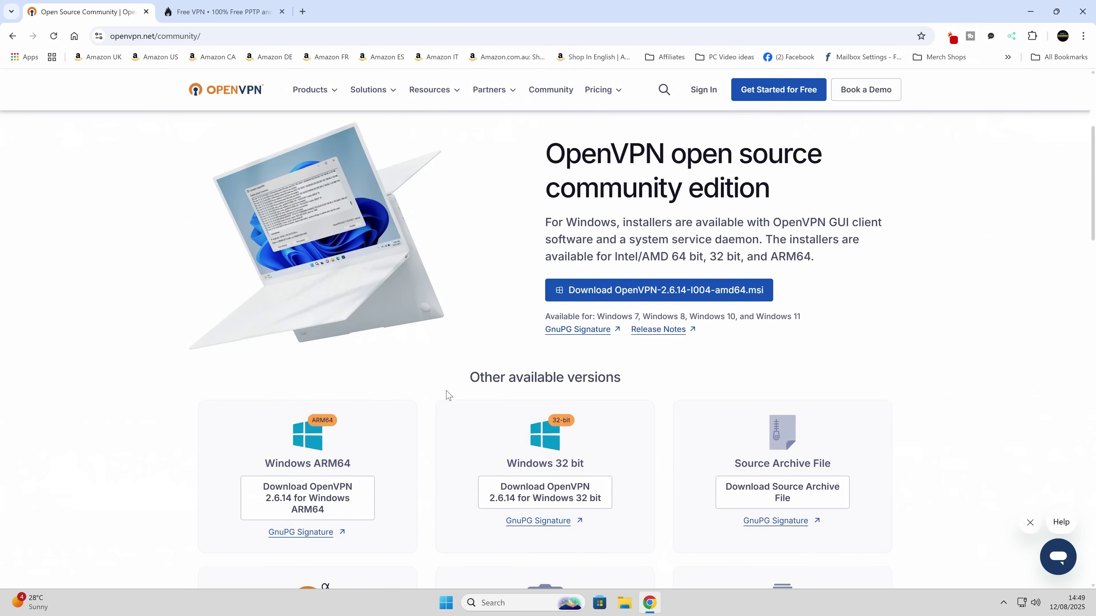
- Download OpenVPN-2.6.14-I004-amd64.msi and save it to the Desktop
left_click(627, 298)
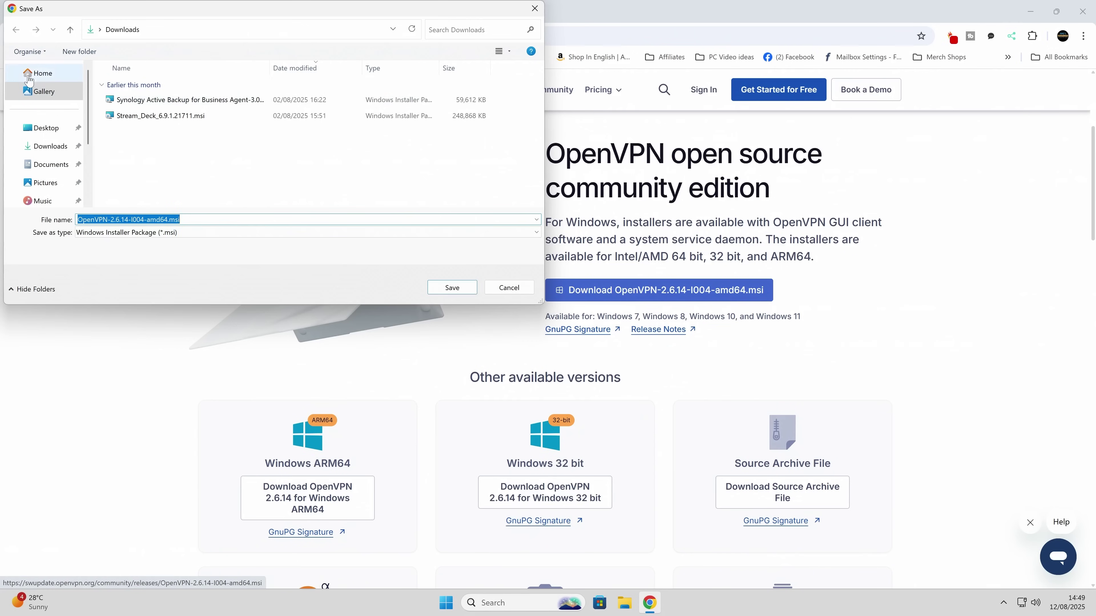
left_click(50, 129)
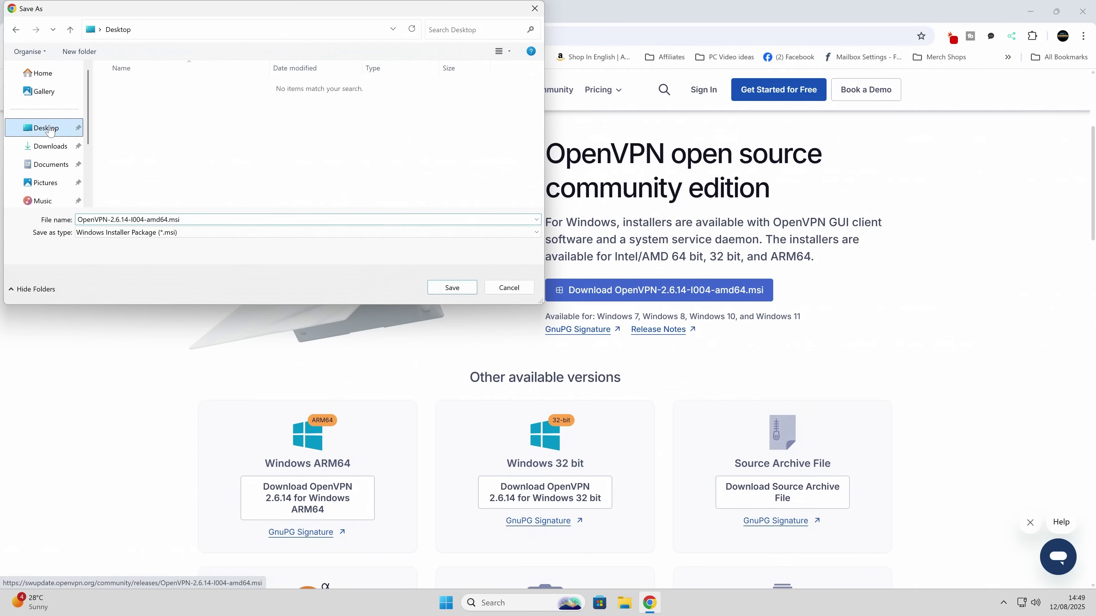
left_click(452, 288)
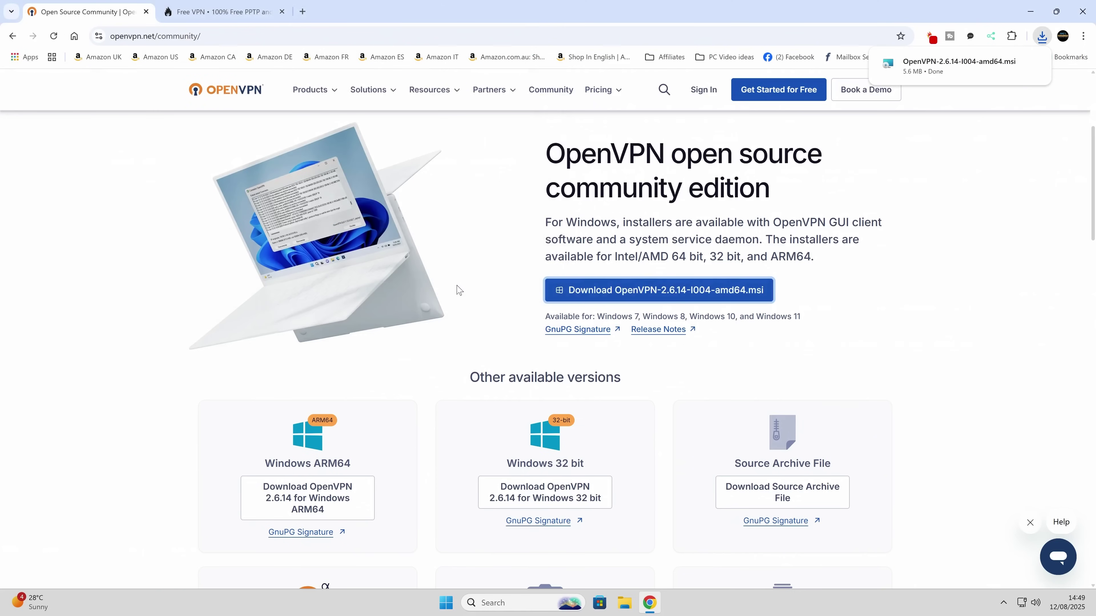
mouse_move(892, 76)
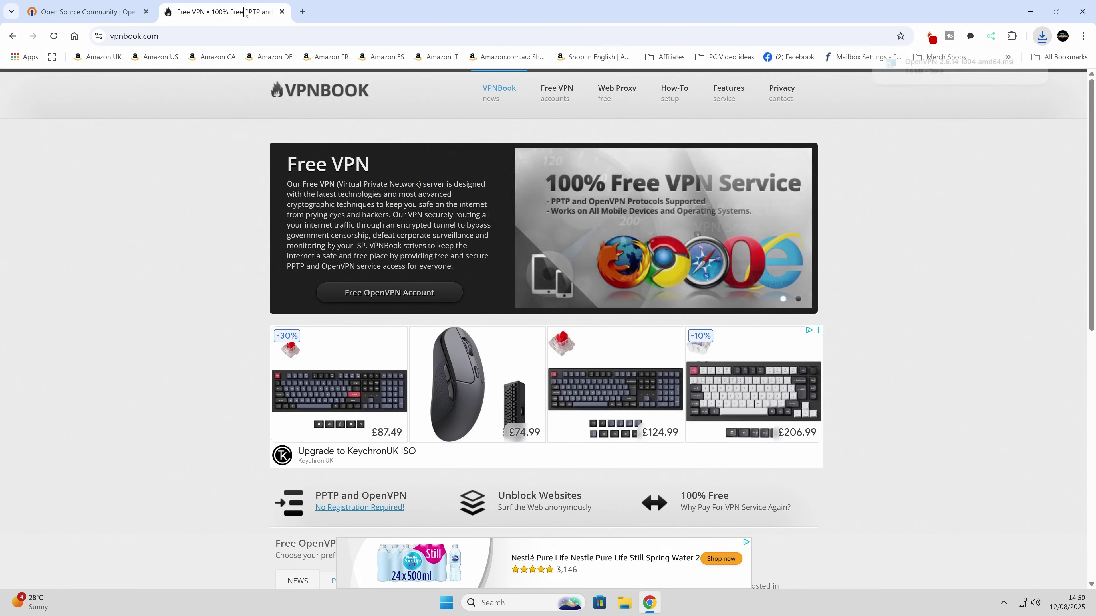
- On VPNBook's Free VPN page, start downloading the US178 OpenVPN bundle
left_click(250, 10)
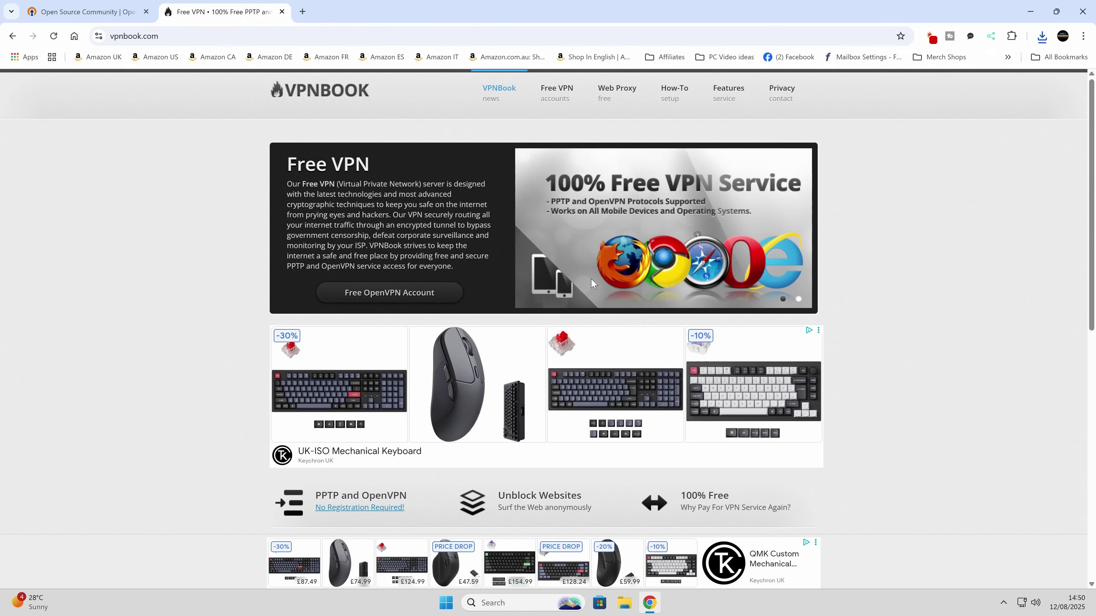
left_click(556, 90)
scroll(559, 235, "down", 1)
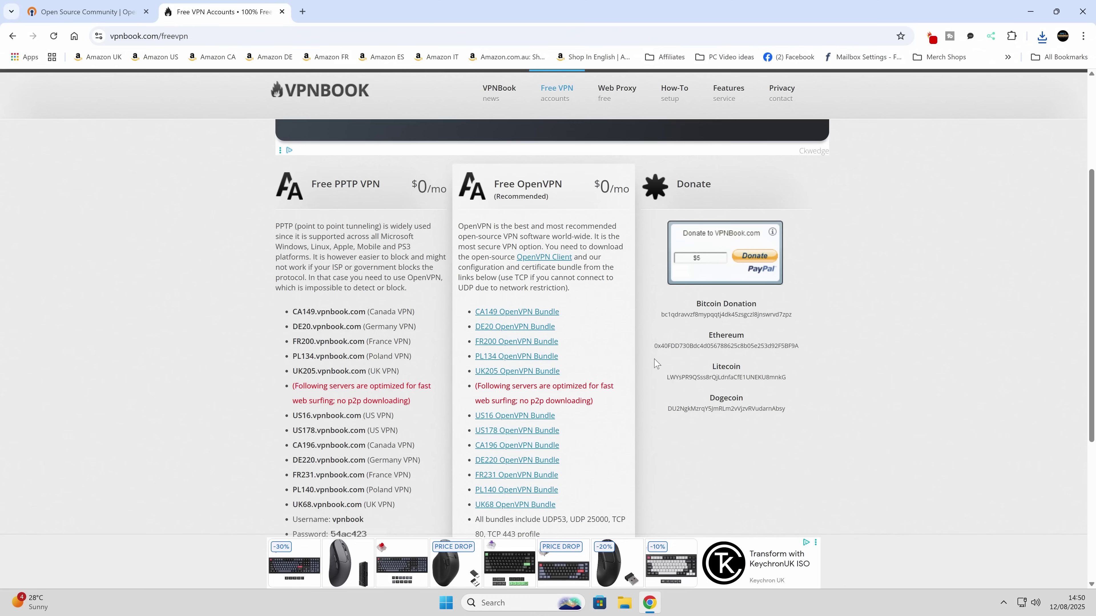
scroll(469, 307, "down", 1)
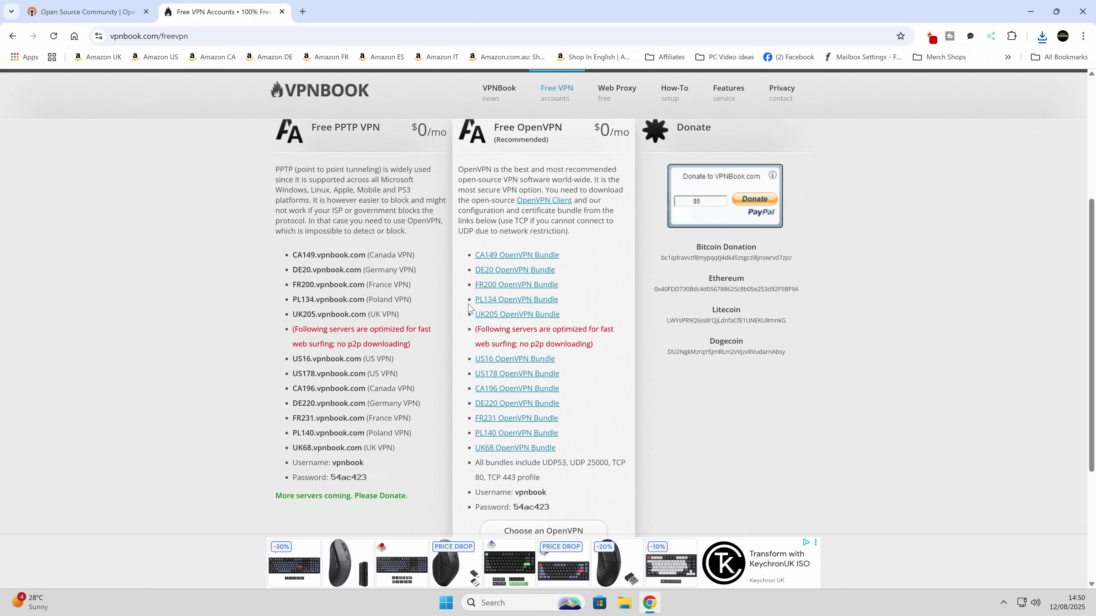
scroll(469, 307, "down", 2)
scroll(469, 308, "up", 1)
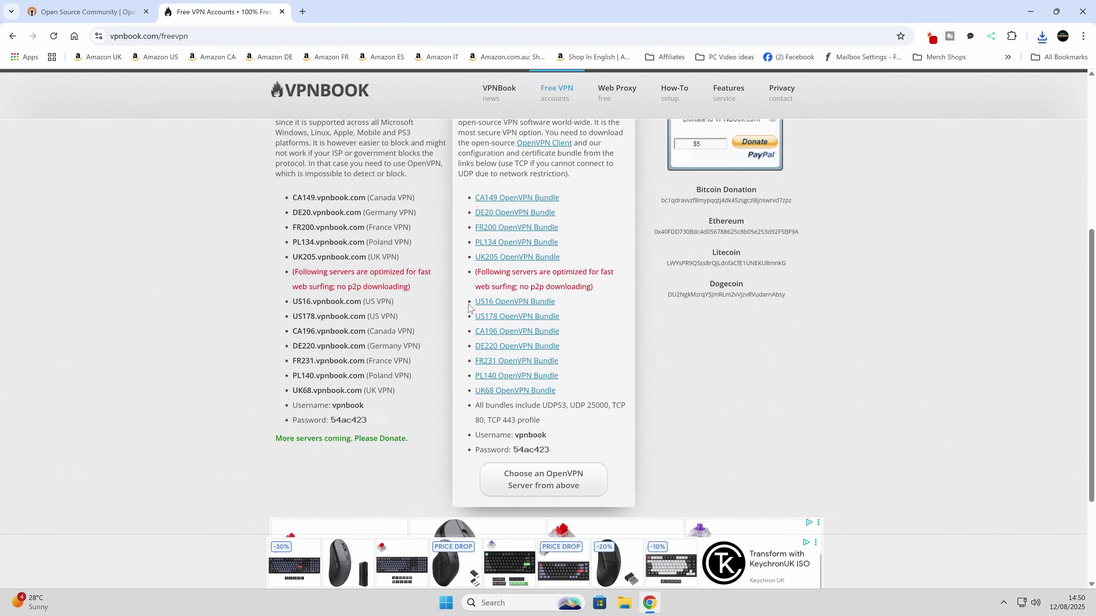
left_click(519, 189)
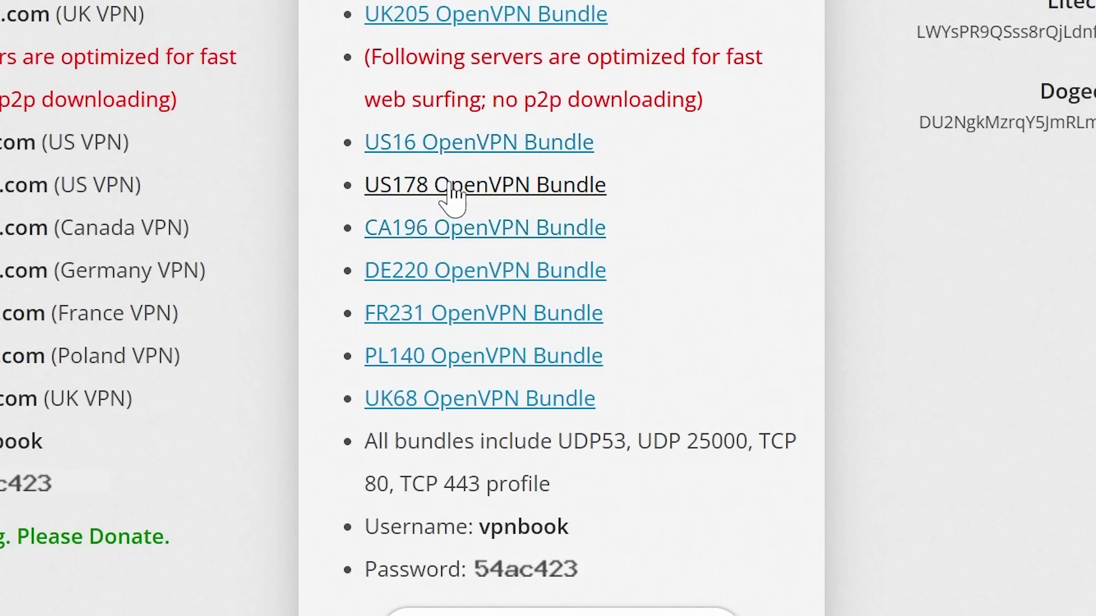
left_click(451, 187)
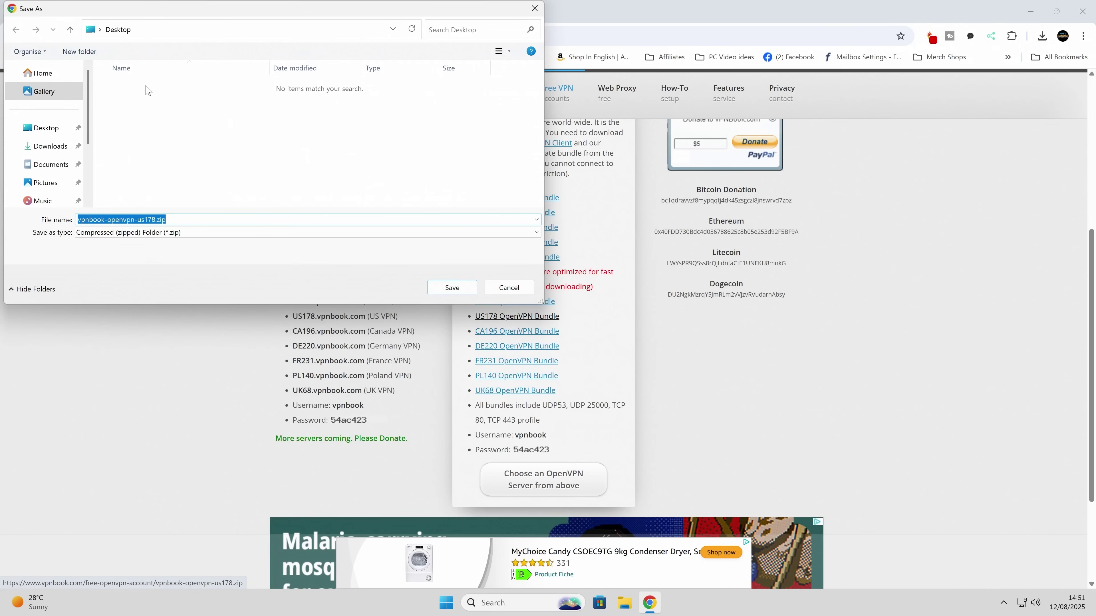
- Save vpnbook-openvpn-us178.zip to the Desktop and minimise Chrome
left_click(445, 288)
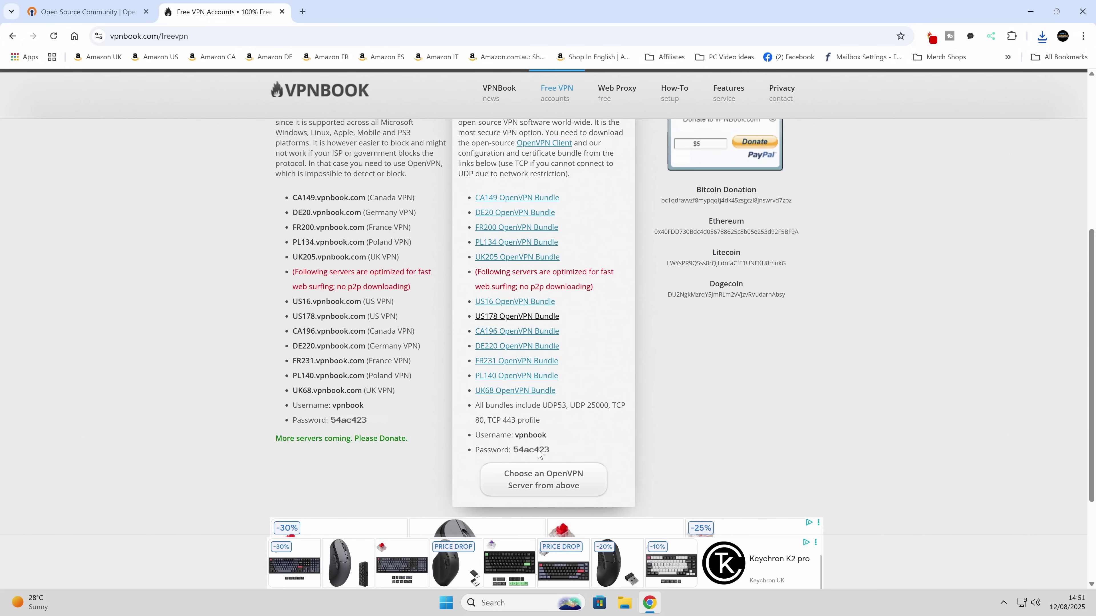
left_click(1029, 12)
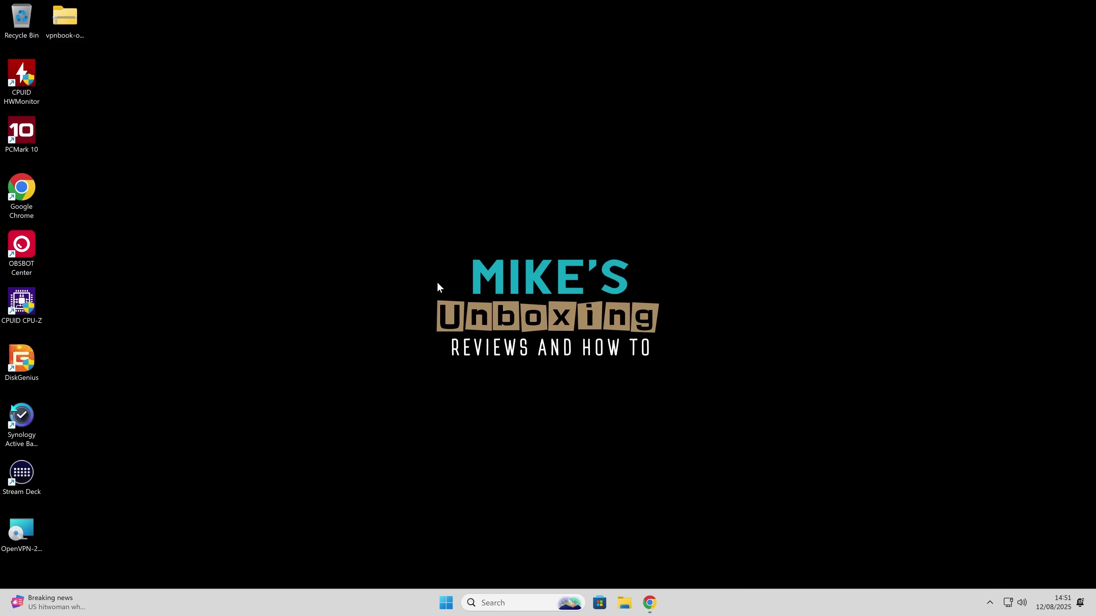
- Run the OpenVPN 2.6.14 MSI and install it with the default components
left_click(23, 530)
double_click(22, 530)
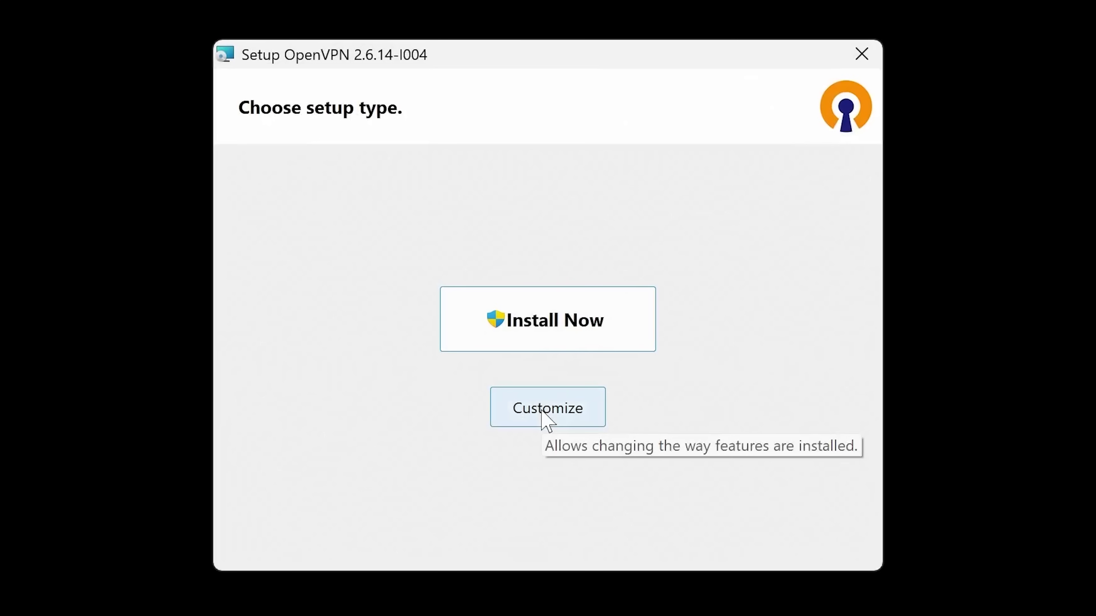
left_click(546, 341)
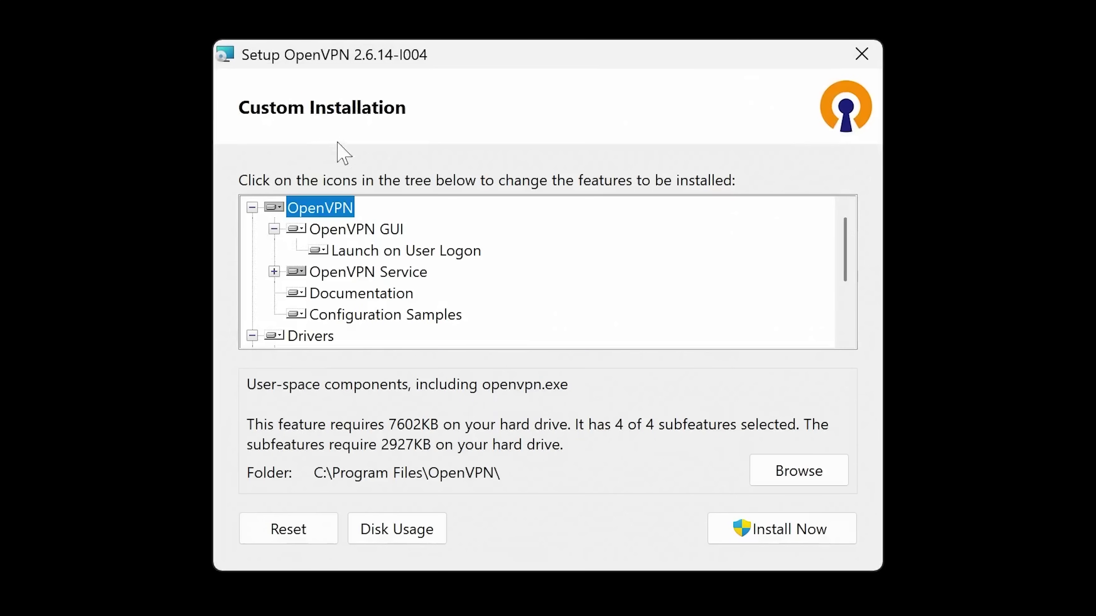
left_click(305, 543)
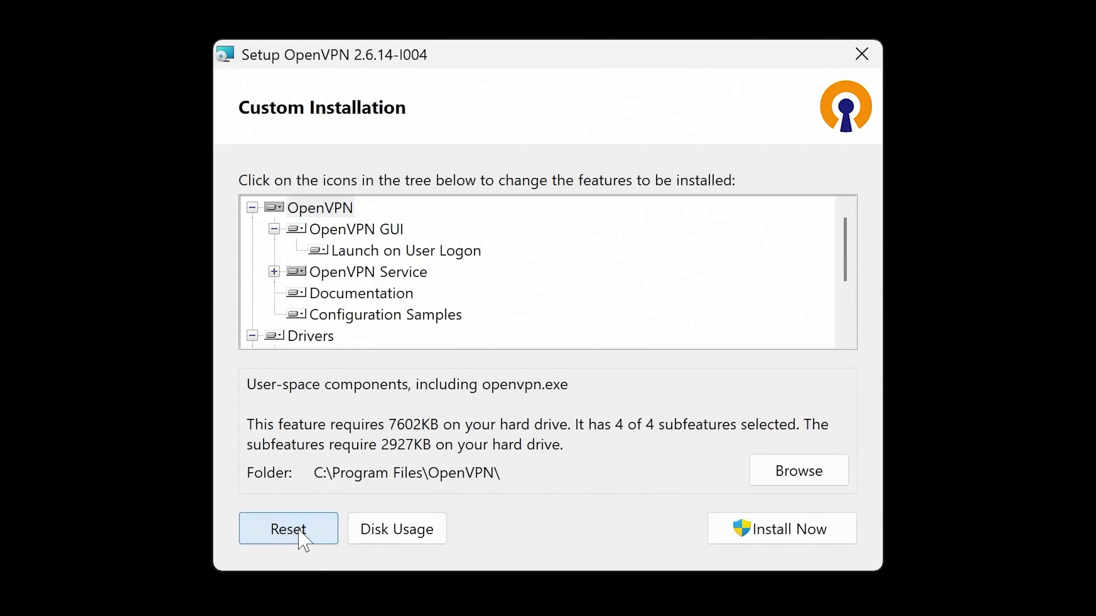
left_click(755, 528)
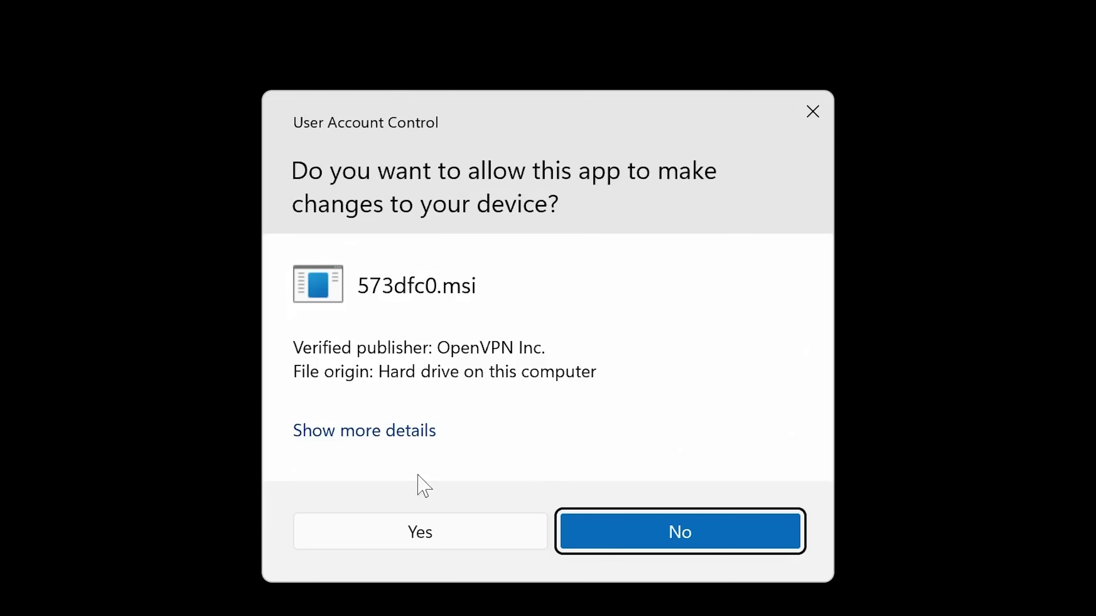
left_click(424, 532)
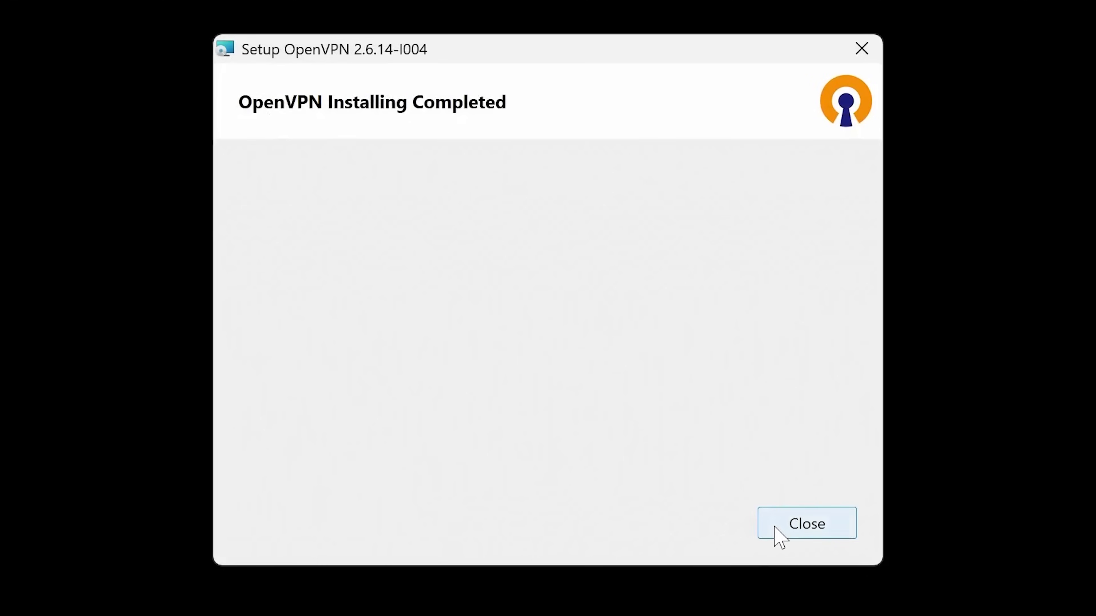
- Close the finished installer and dismiss OpenVPN GUI's no-connection-profiles notice
left_click(780, 533)
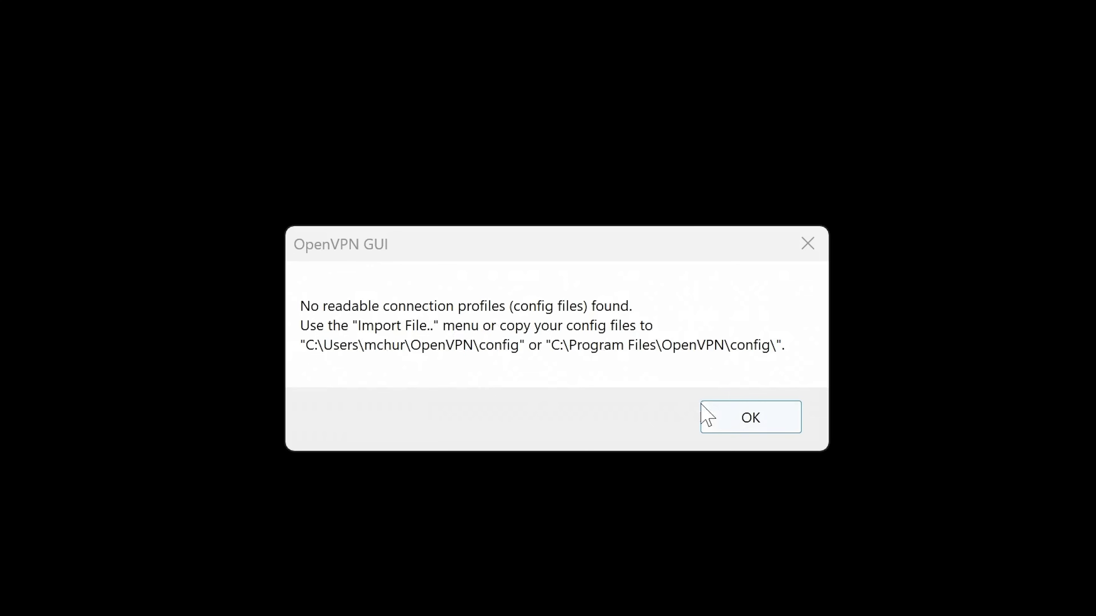
left_click(737, 415)
left_click(737, 415)
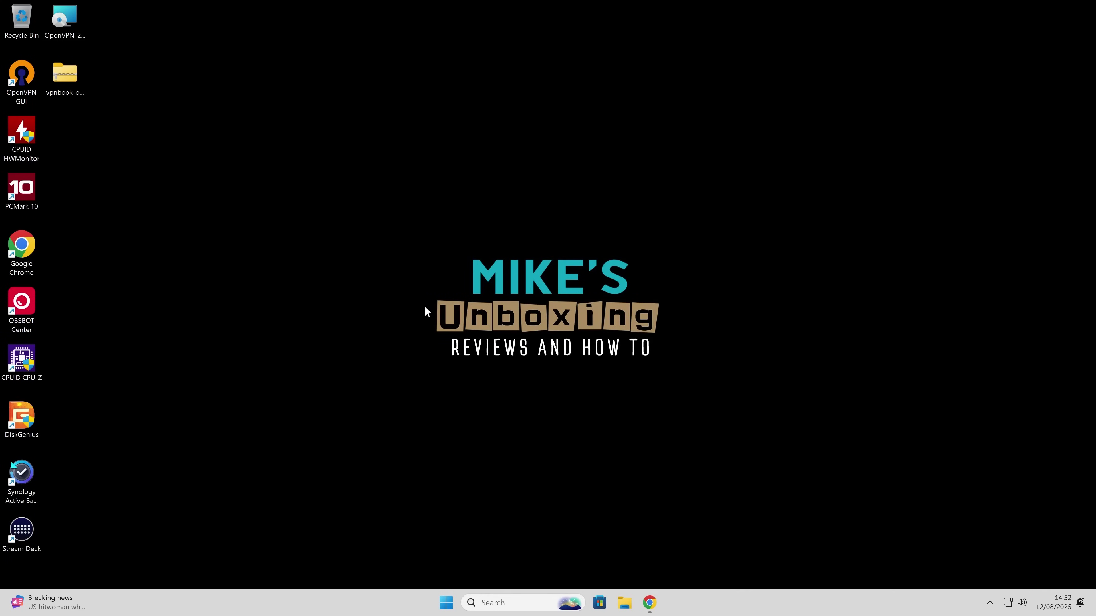
left_click(64, 78)
- Extract vpnbook-openvpn-us178.zip on the Desktop and open the extracted folder
right_click(65, 78)
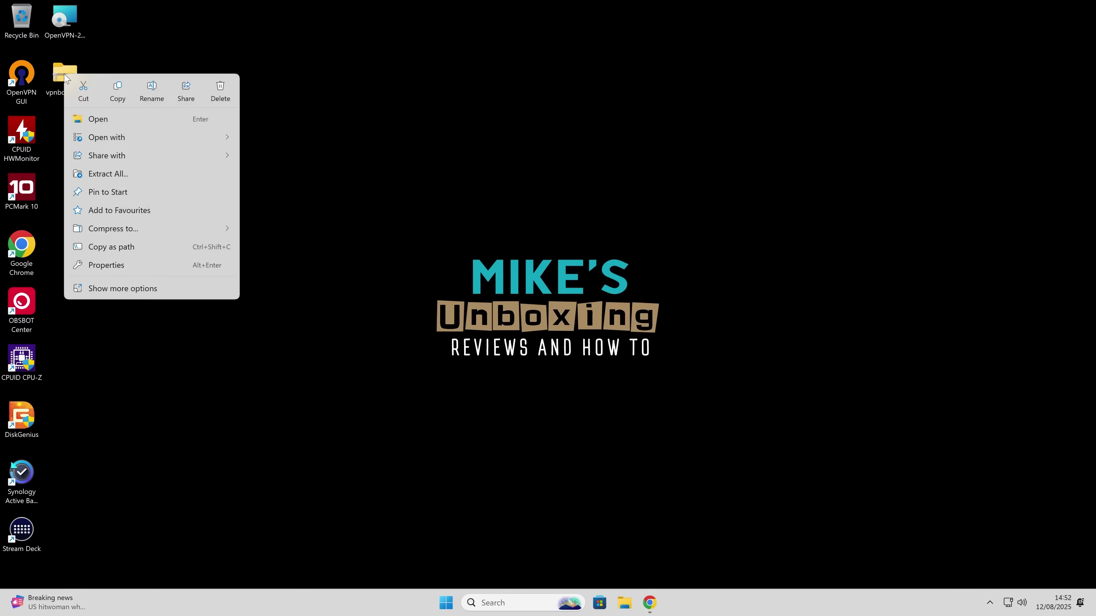
left_click(109, 174)
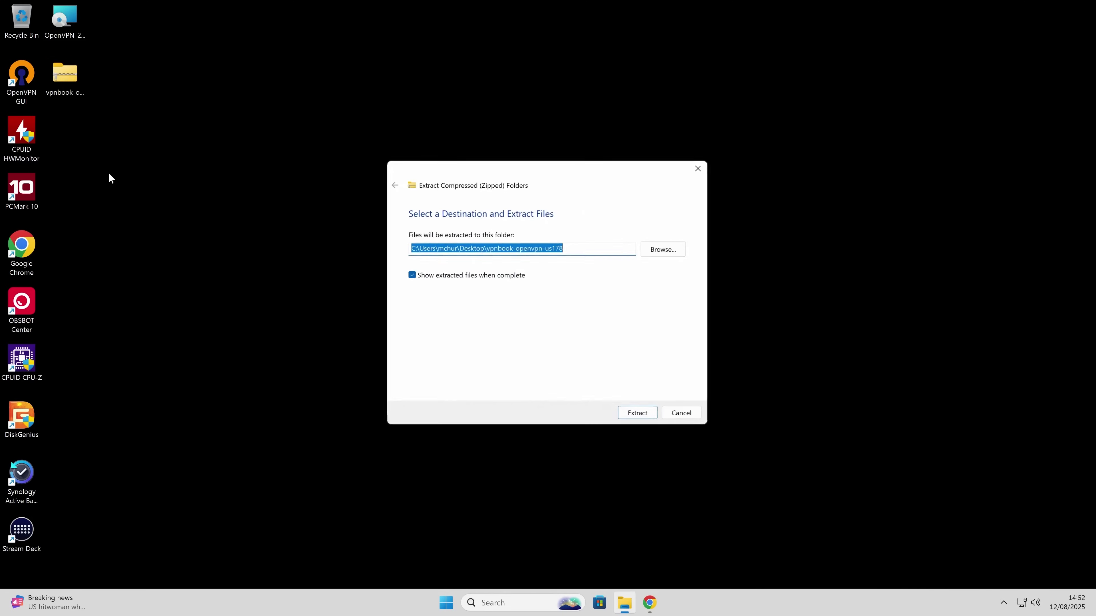
left_click(637, 416)
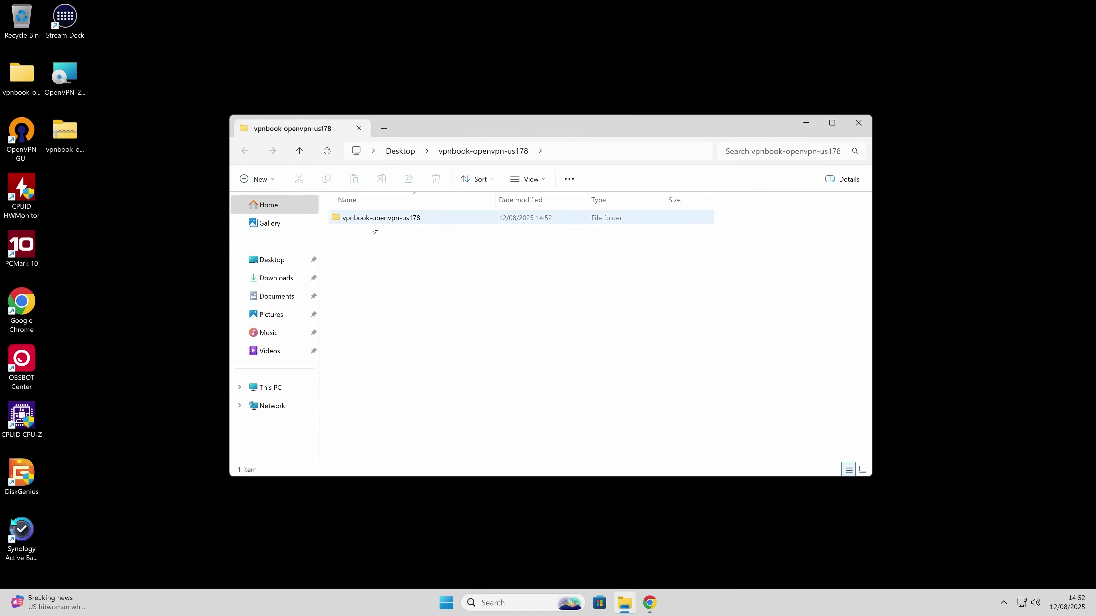
double_click(372, 223)
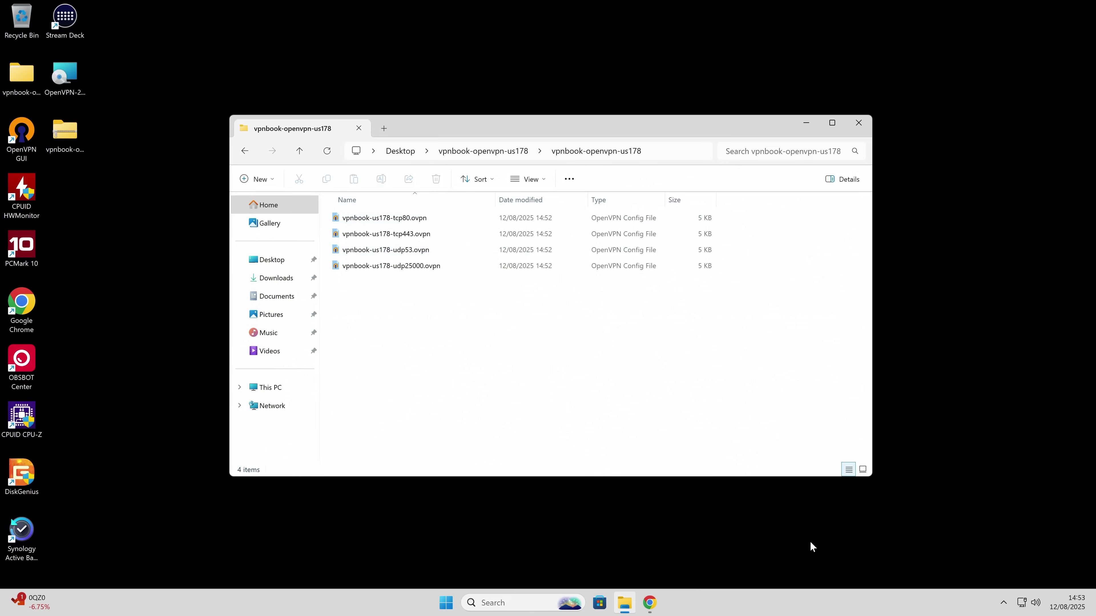
left_click(1004, 603)
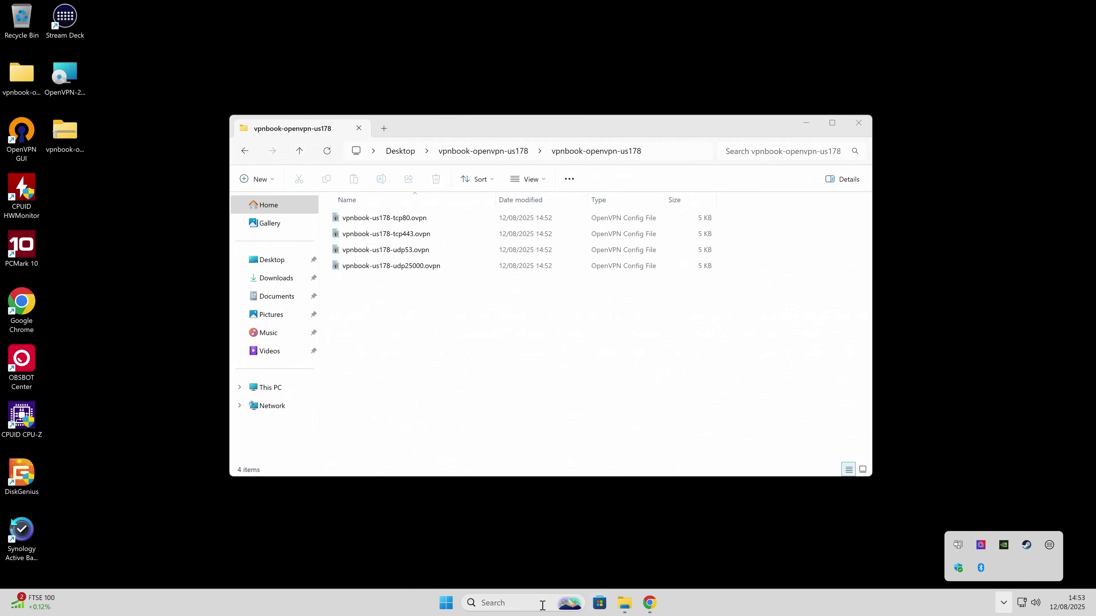
- Launch OpenVPN GUI from Windows Search by searching 'open'
left_click(523, 604)
type("open")
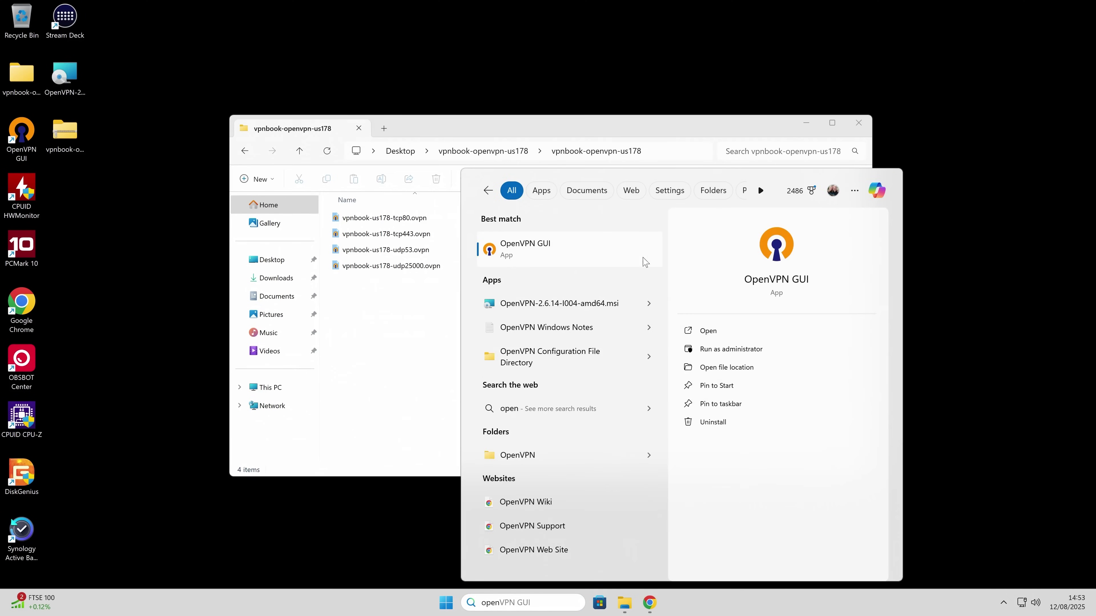
left_click(502, 249)
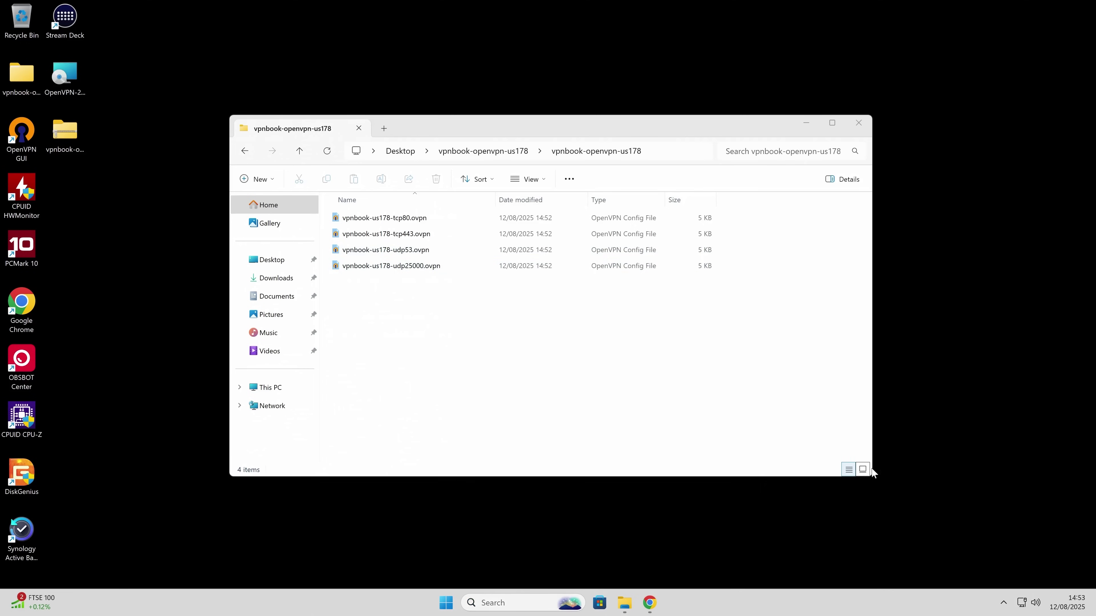
left_click(1003, 602)
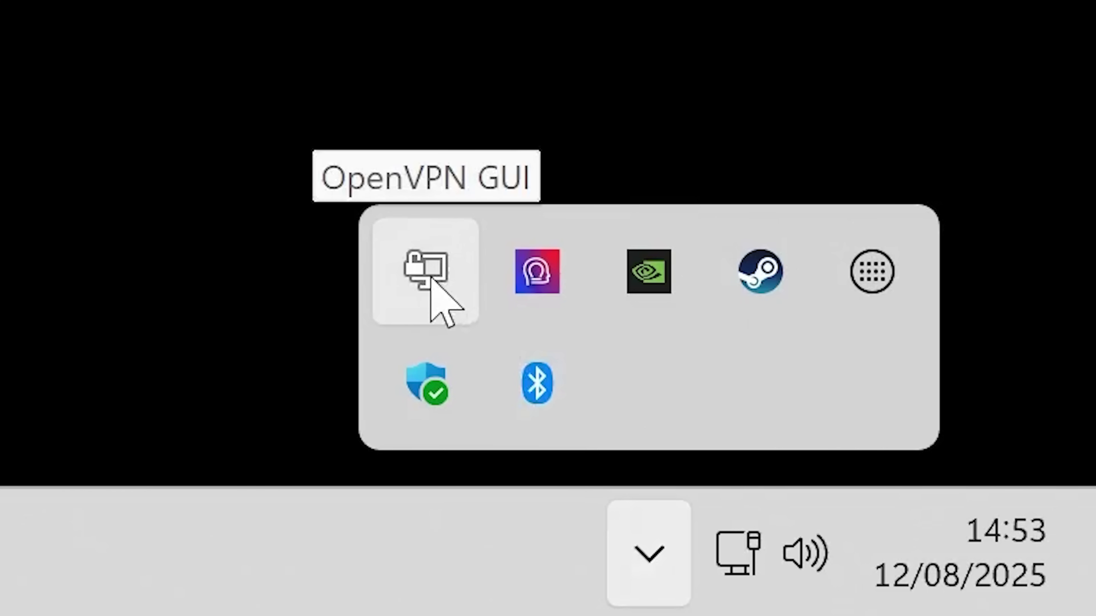
- Import vpnbook-us178-udp25000.ovpn from Desktop > vpnbook-openvpn-us178 > vpnbook-openvpn-us178 into OpenVPN GUI
right_click(432, 279)
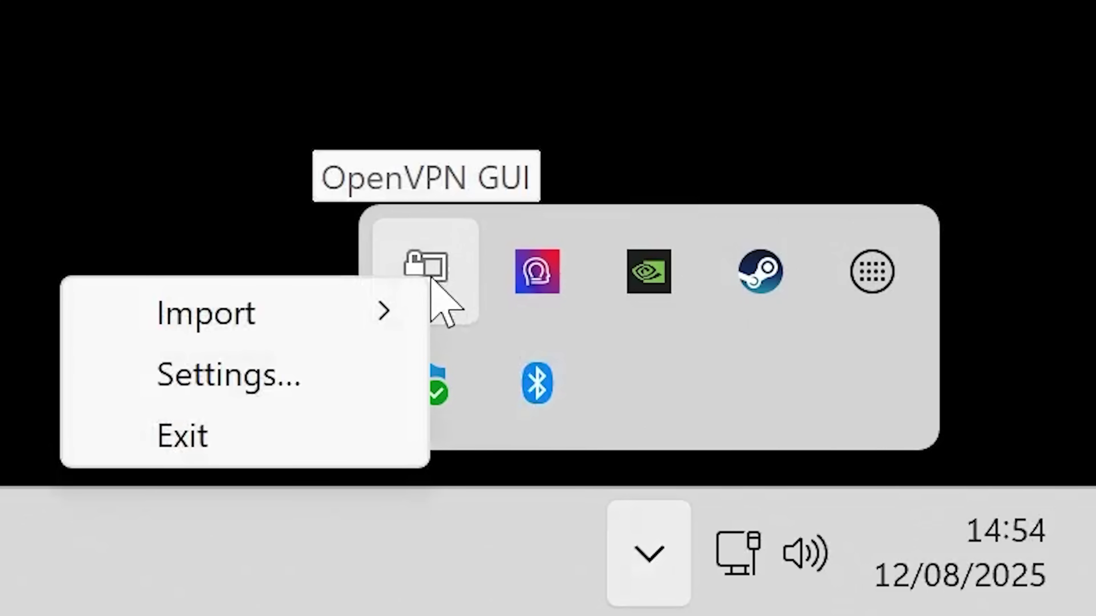
mouse_move(342, 313)
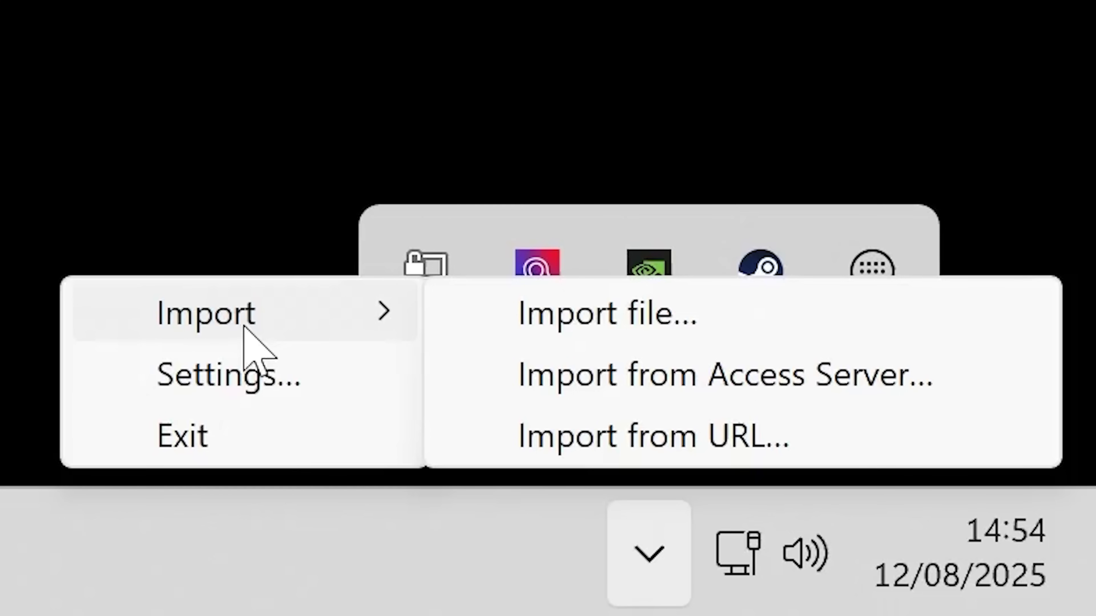
left_click(582, 310)
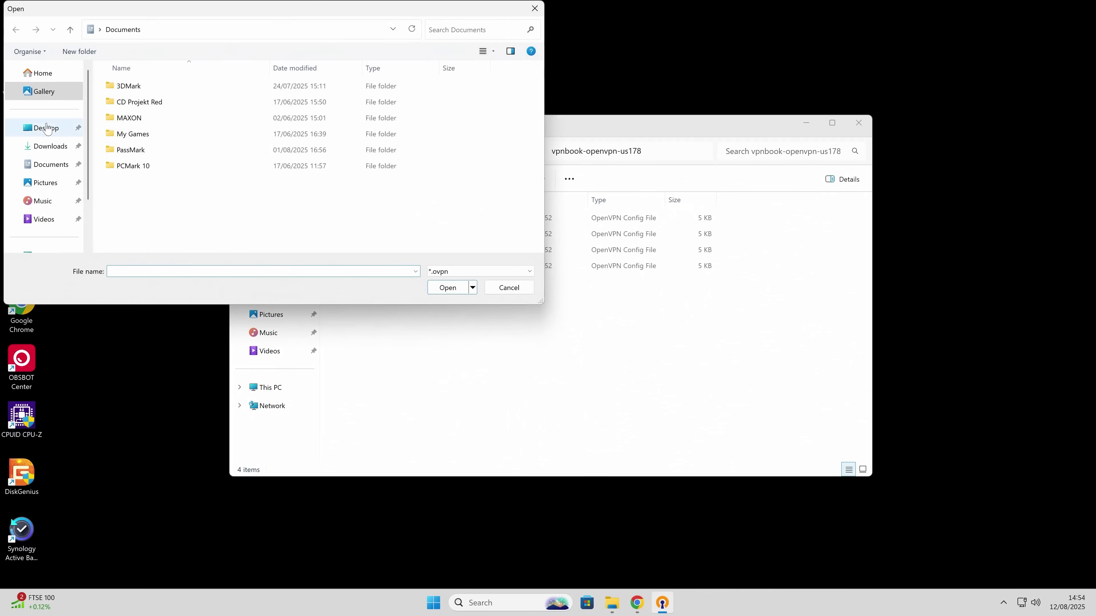
left_click(46, 128)
left_click(127, 87)
double_click(127, 88)
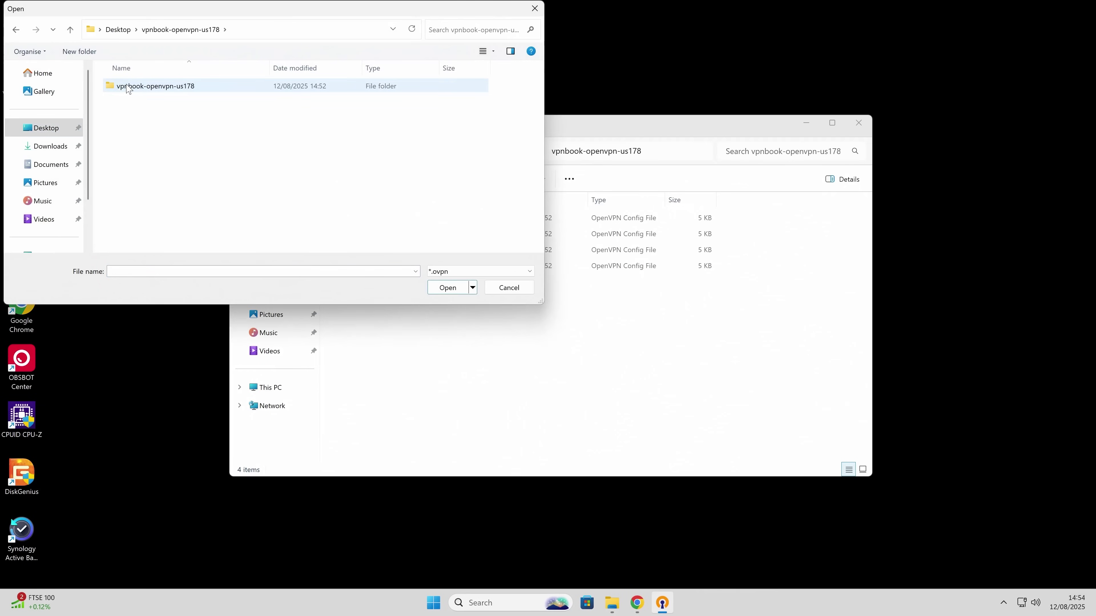
double_click(135, 88)
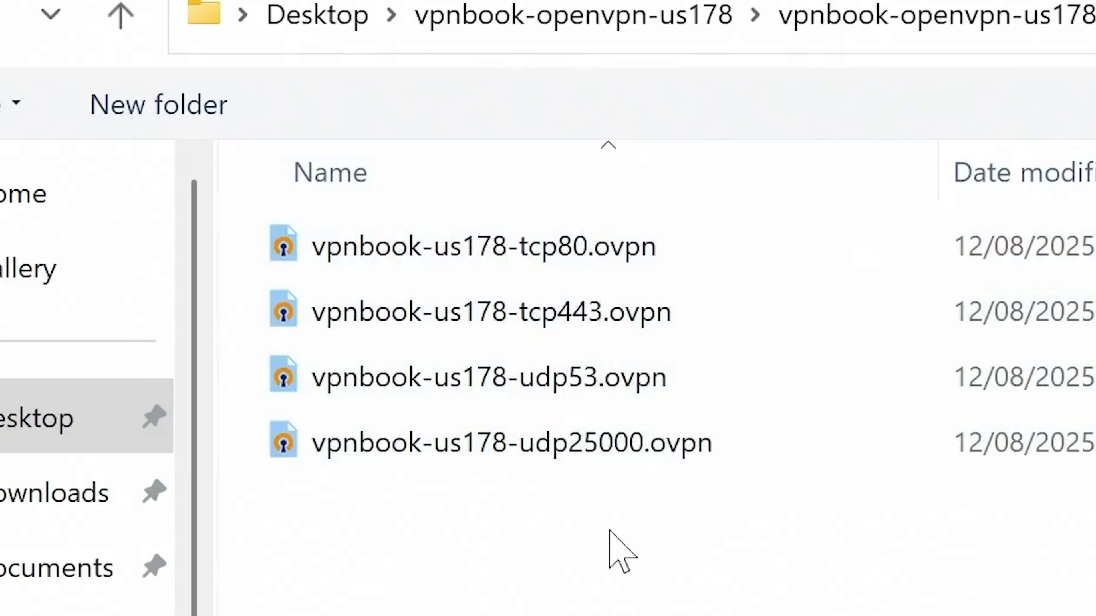
left_click(555, 447)
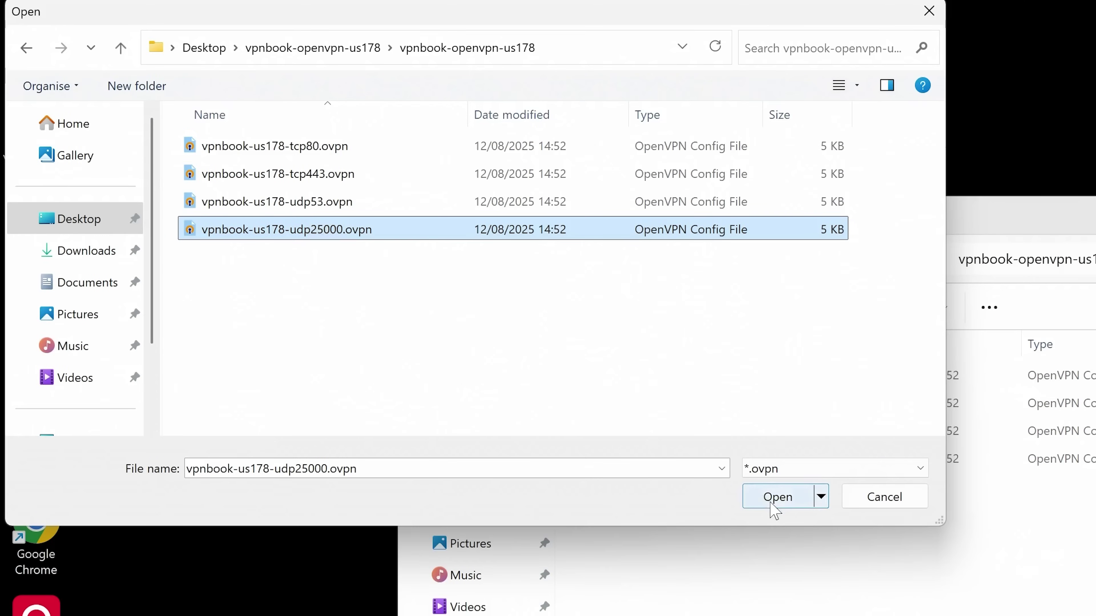
left_click(772, 501)
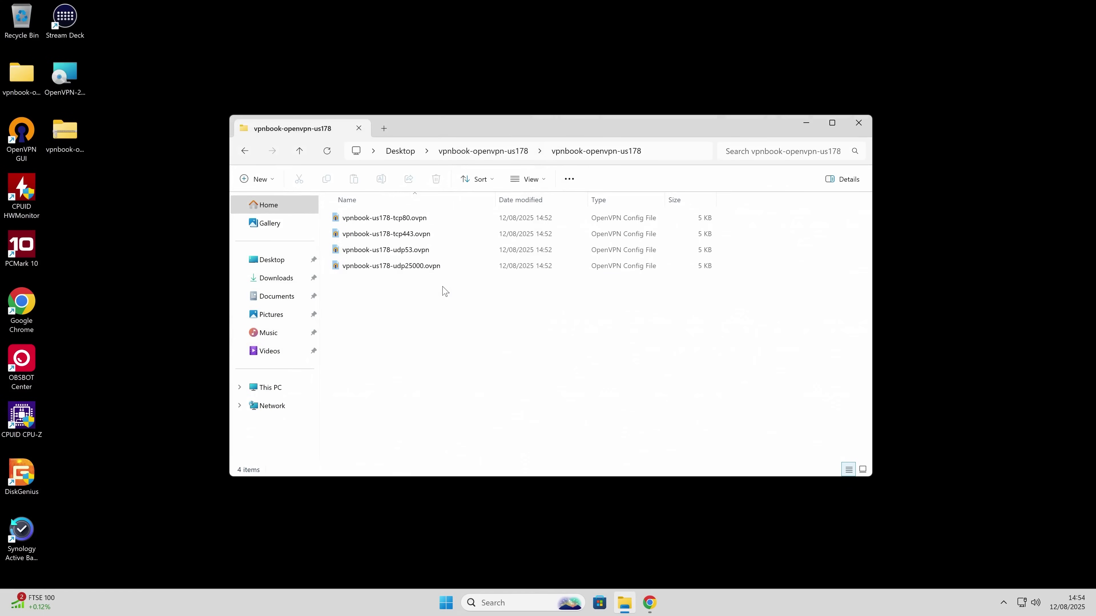
left_click(1006, 601)
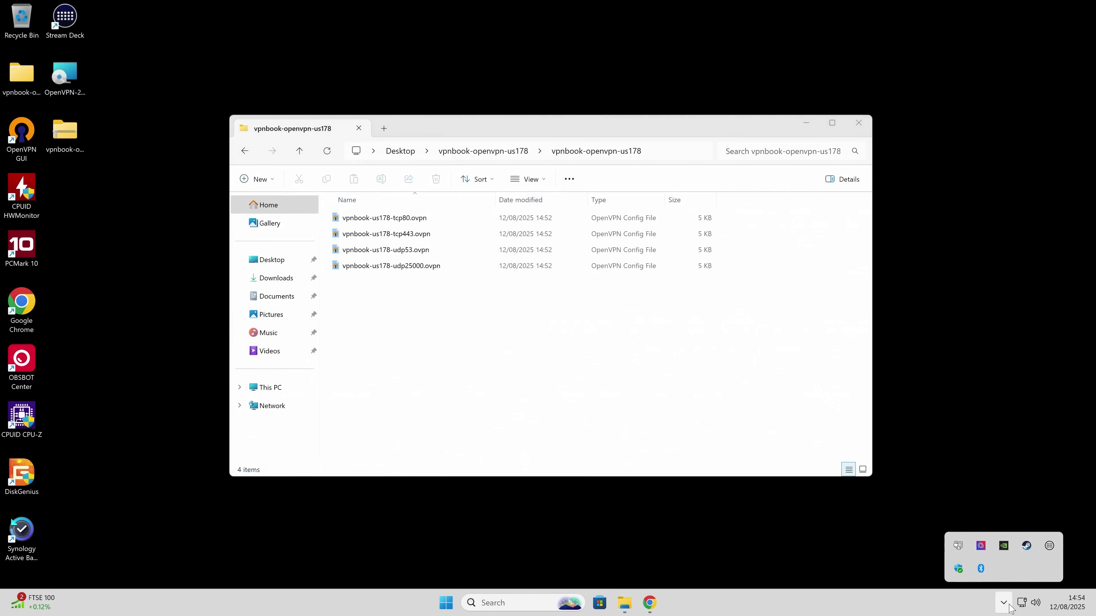
- Connect the udp25000 profile and move its login prompt to the right side
right_click(956, 547)
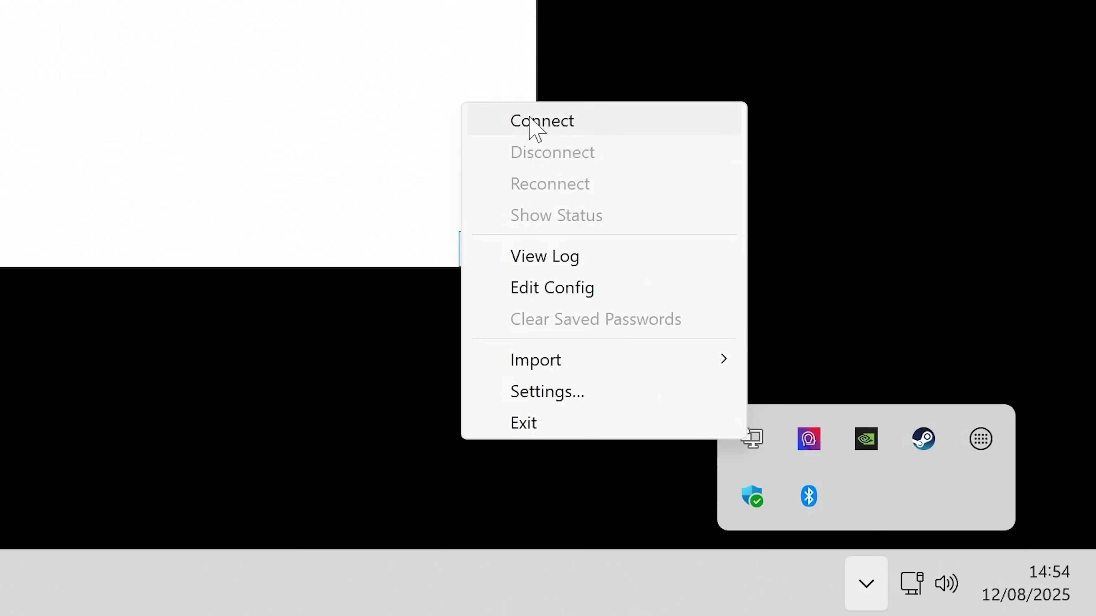
left_click(545, 127)
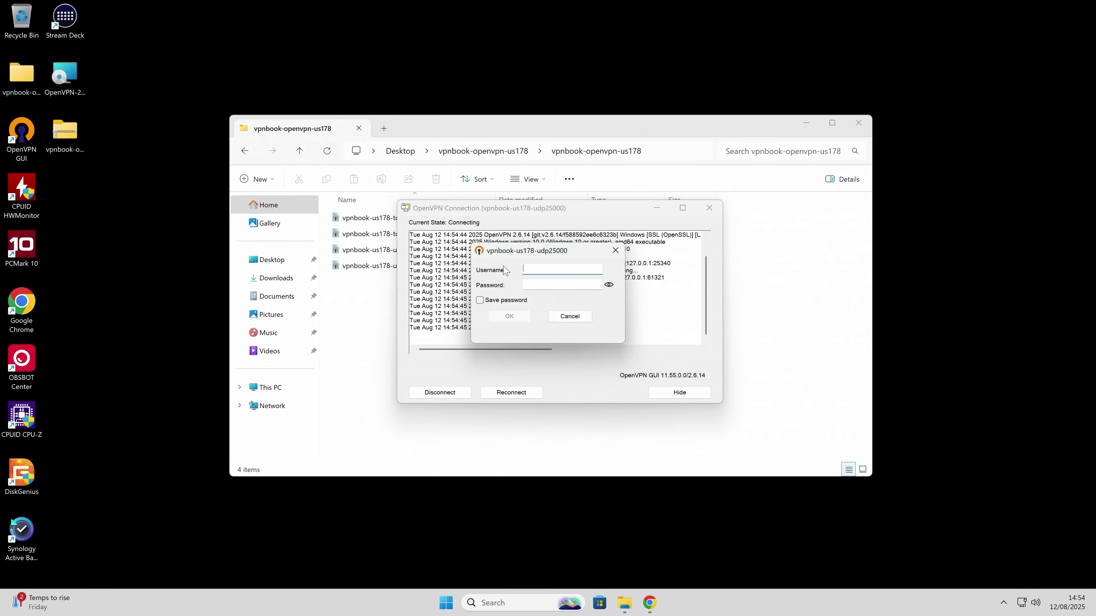
left_click_drag(520, 257, 911, 245)
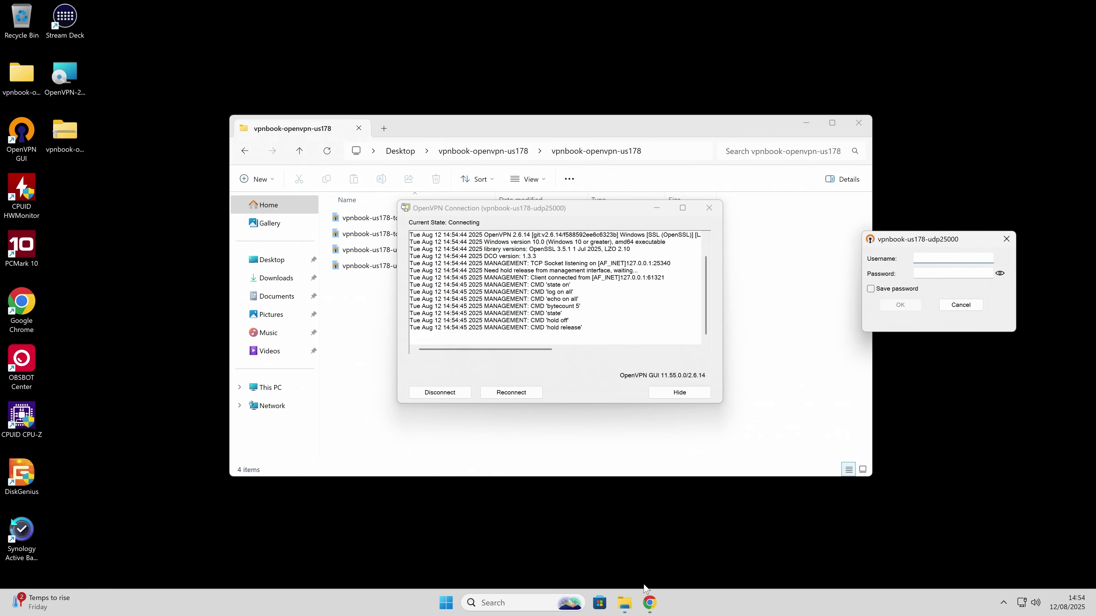
left_click(649, 603)
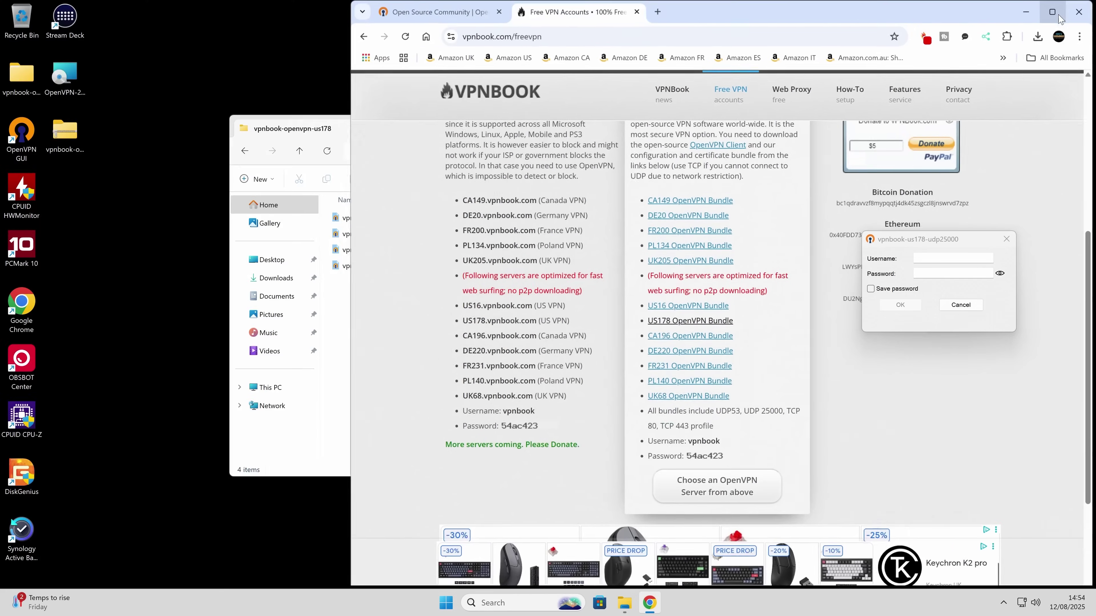
- Enter the VPNBook username and password, tick Save password, and submit the login
left_click_drag(806, 14, 652, 84)
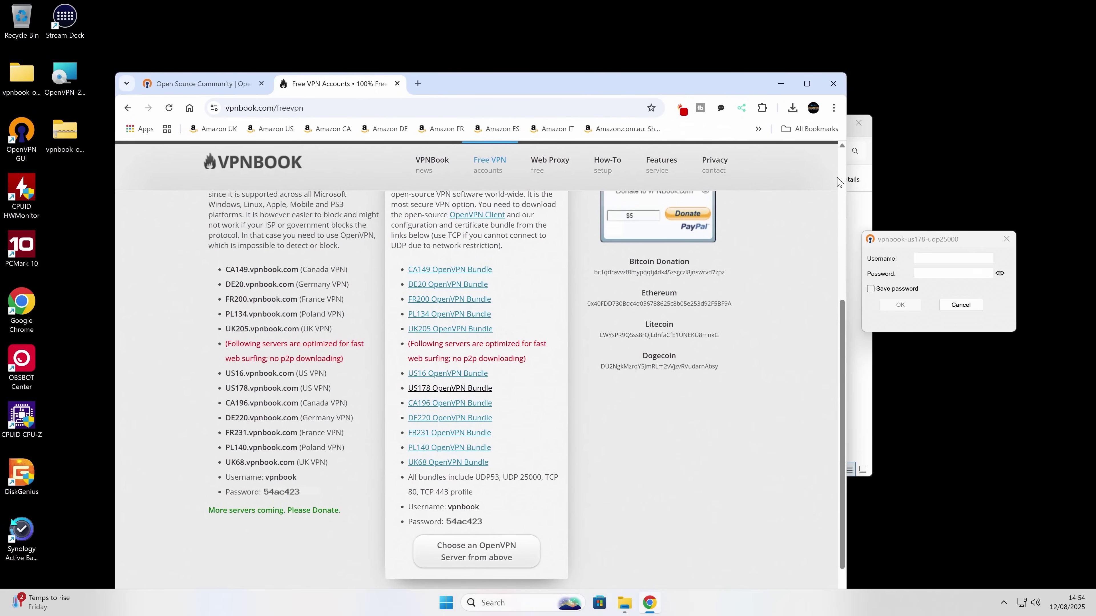
left_click_drag(920, 246, 907, 245)
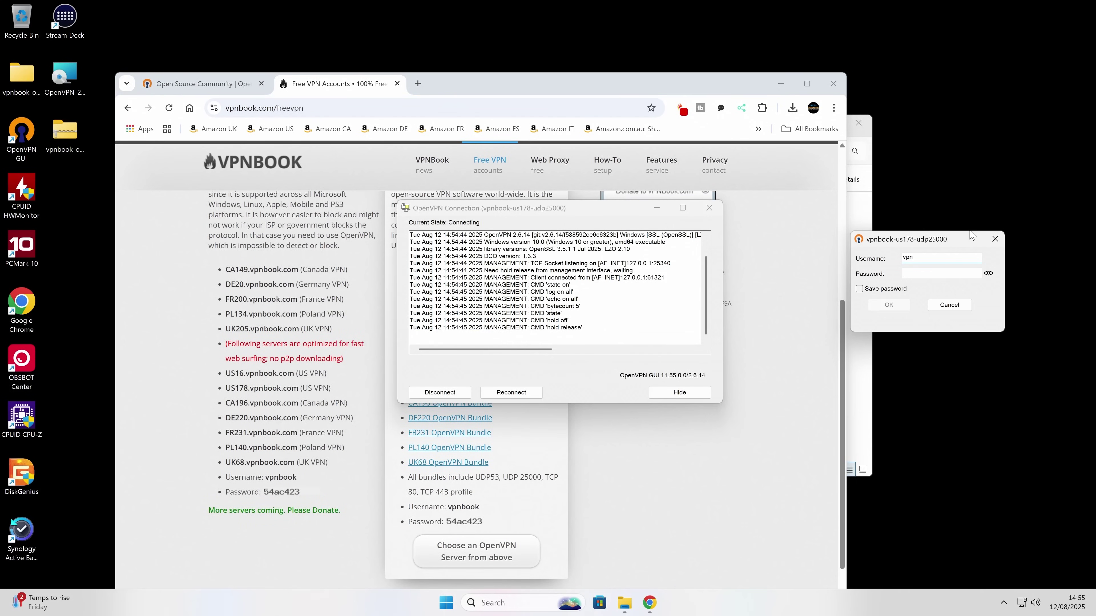
key("Tab")
left_click(859, 288)
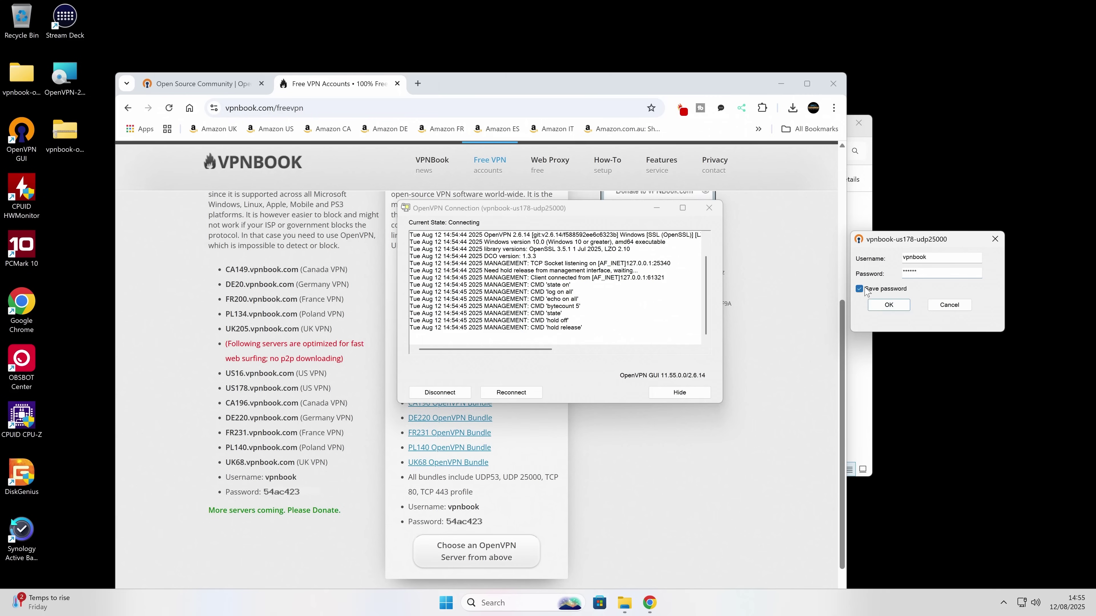
left_click(888, 305)
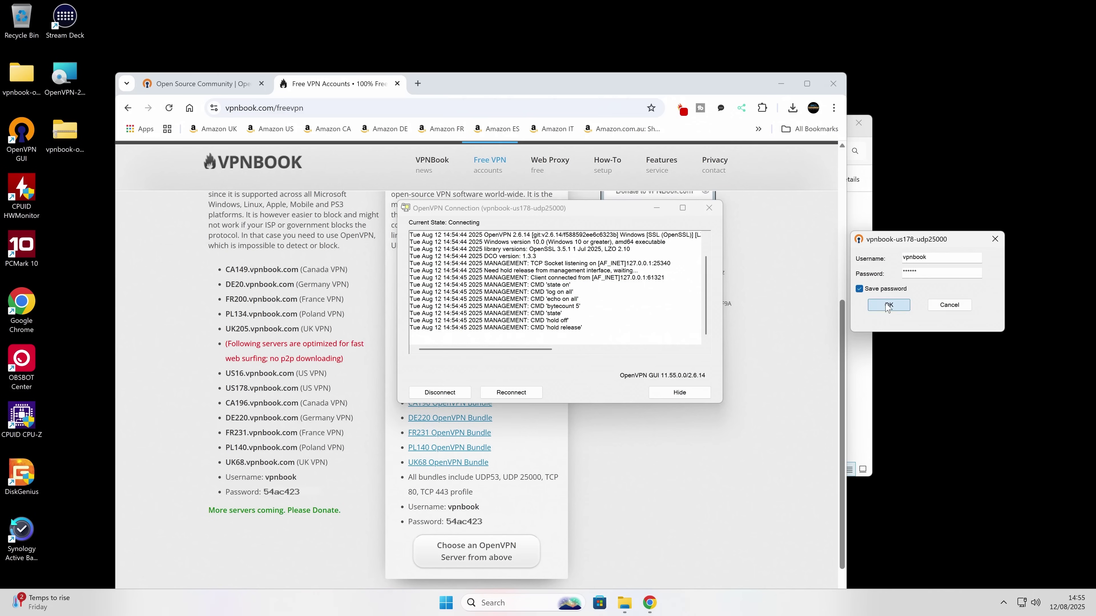
left_click(1002, 602)
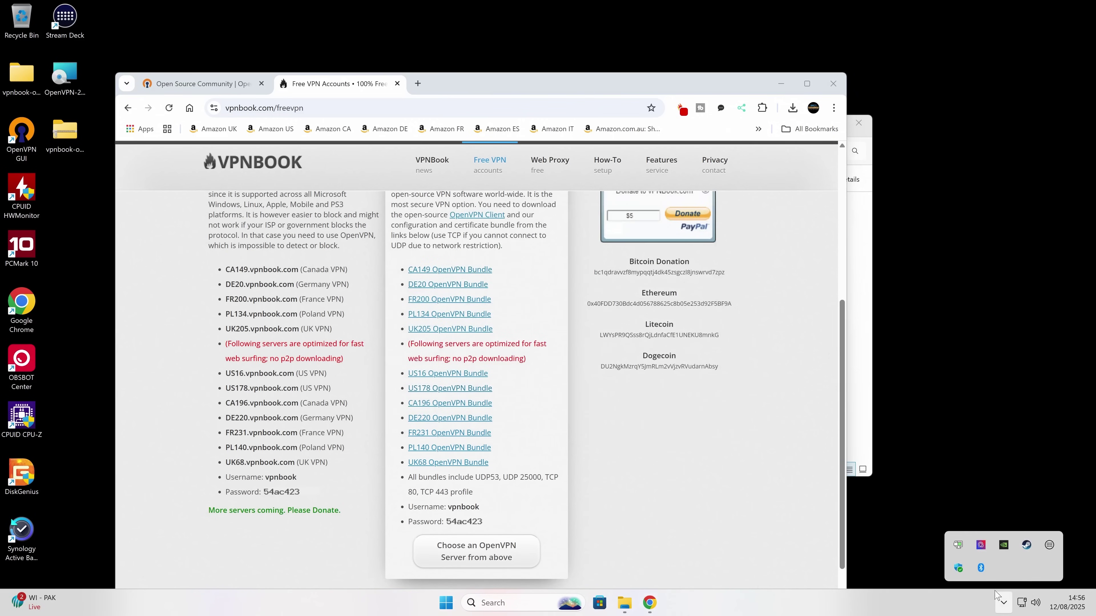
- Confirm the US178 tunnel is connected, close the VPNBook Chrome window, and nudge the folder window left
mouse_move(957, 547)
mouse_move(955, 550)
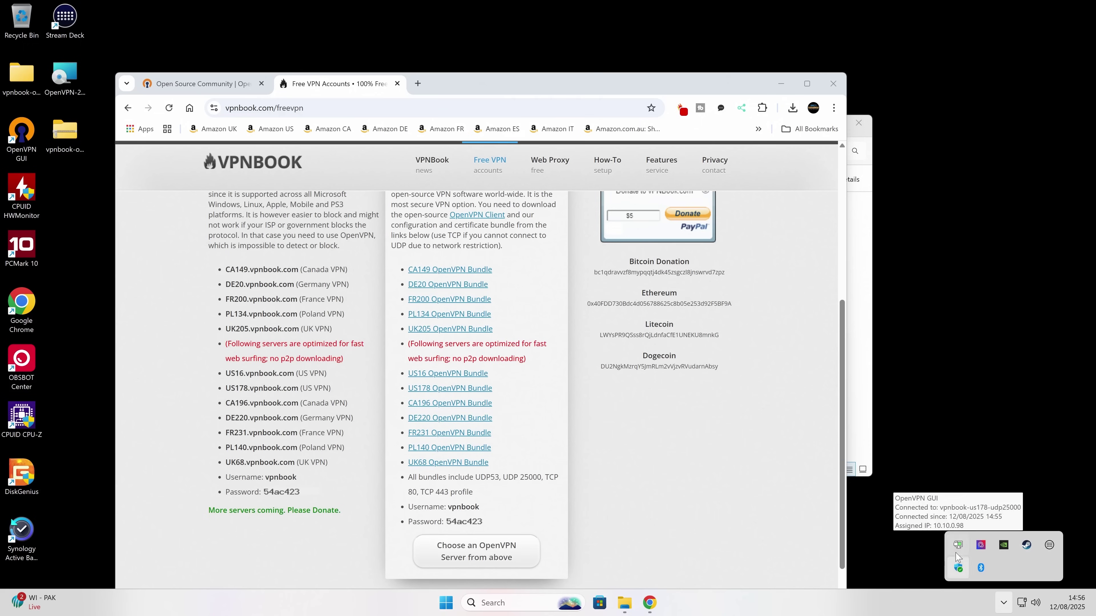
left_click(833, 82)
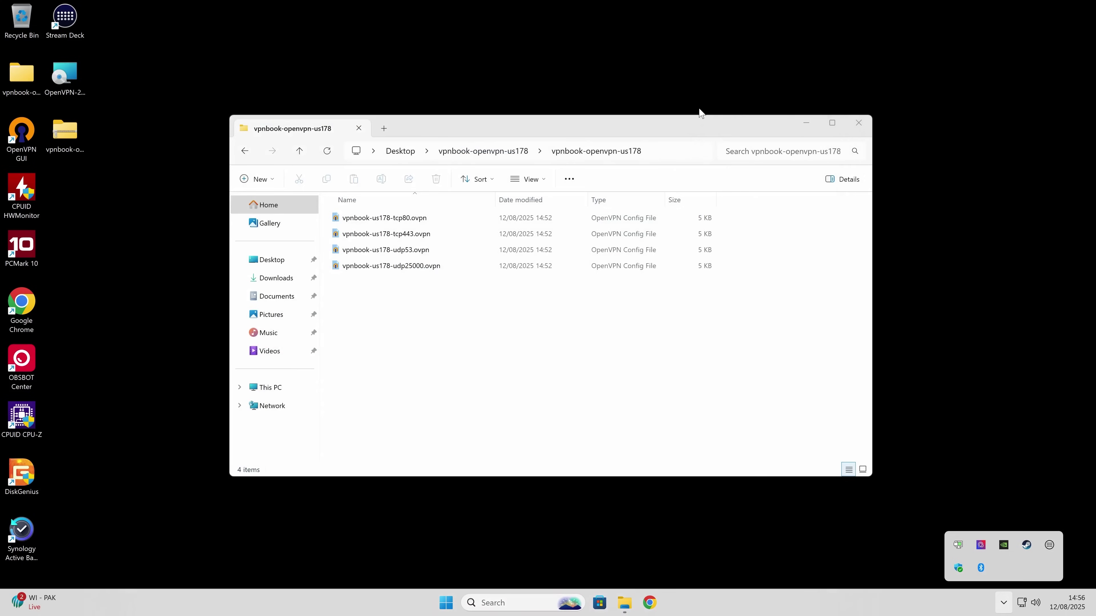
left_click_drag(558, 132, 548, 133)
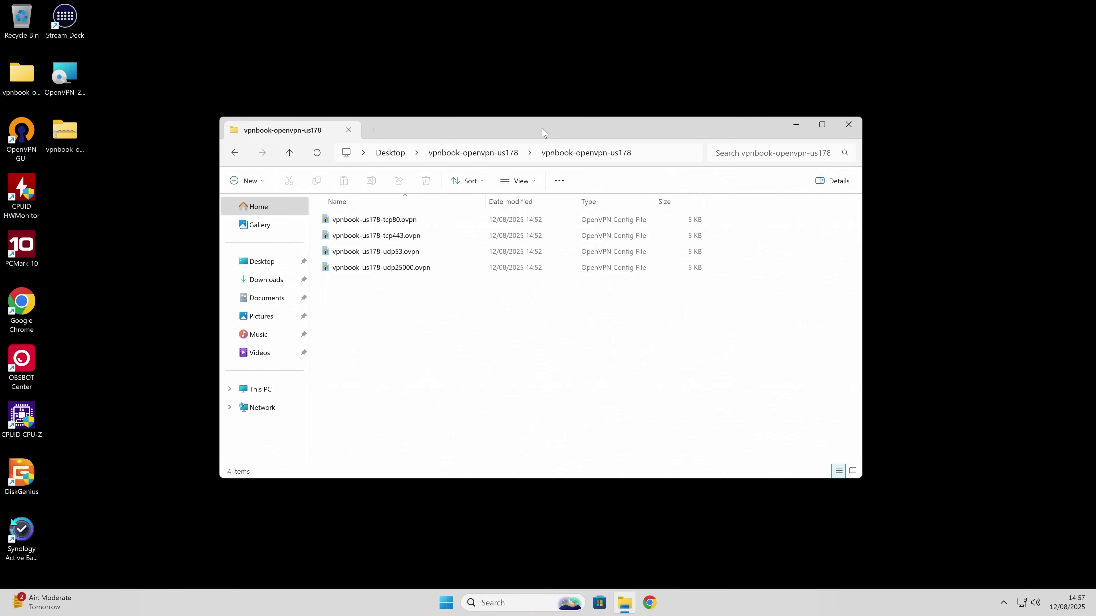
- Close the vpnbook-openvpn-us178 folder window and disconnect the udp25000 VPN via the OpenVPN tray icon
left_click(848, 124)
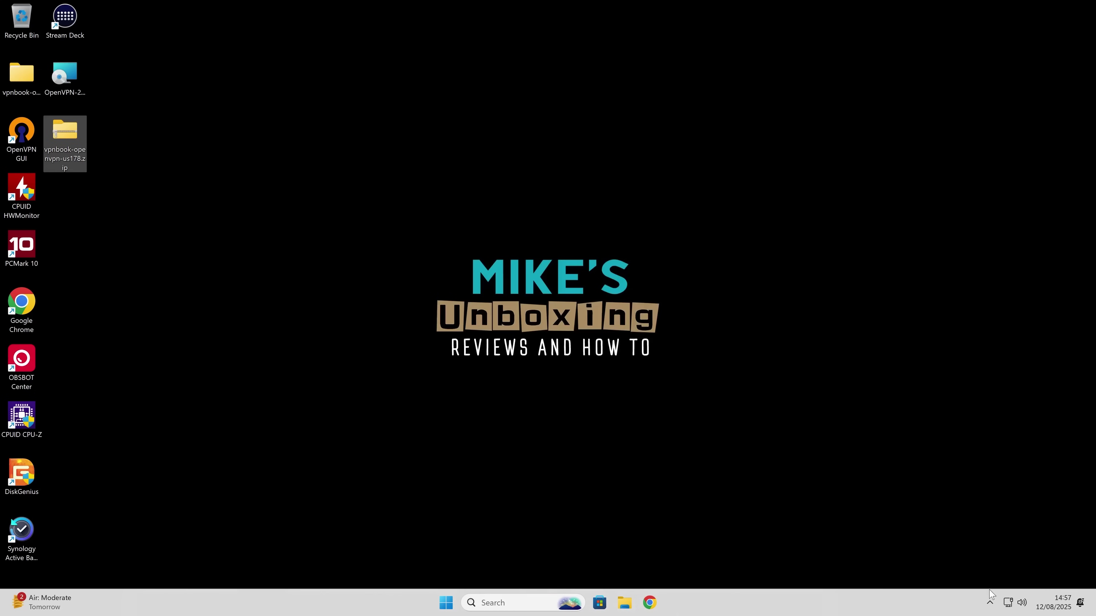
left_click(989, 602)
right_click(943, 546)
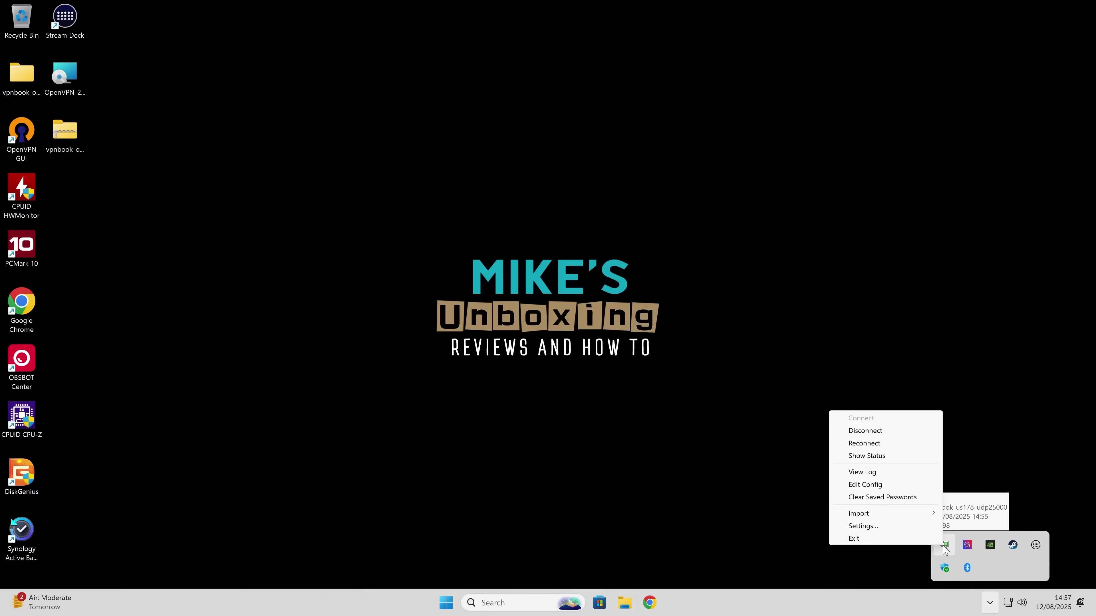
left_click(866, 435)
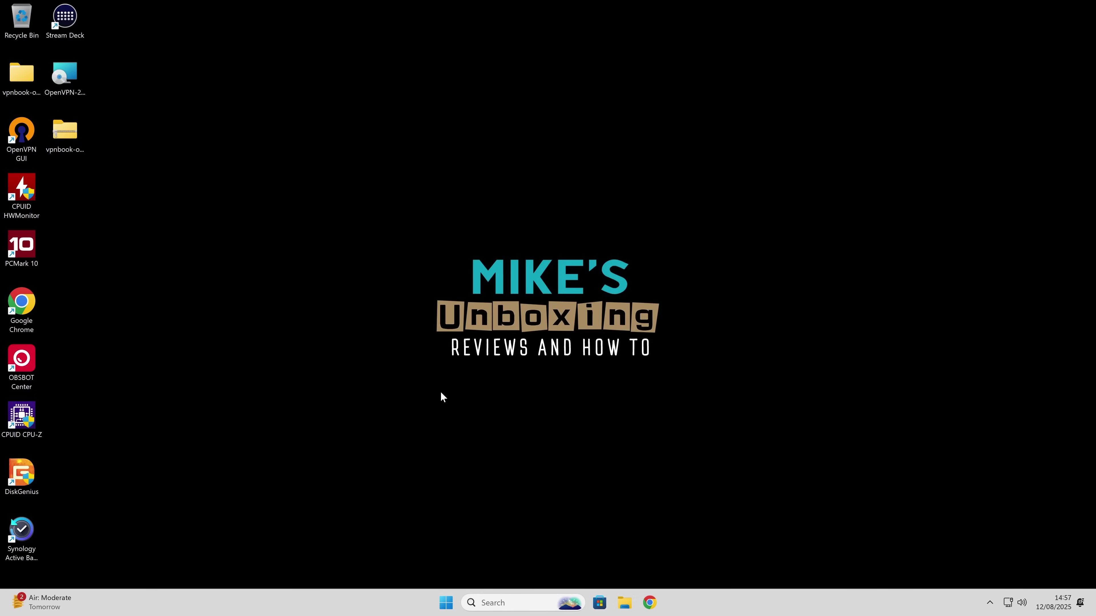
- Reconnect the US178 udp25000 profile from the OpenVPN tray icon
left_click(990, 603)
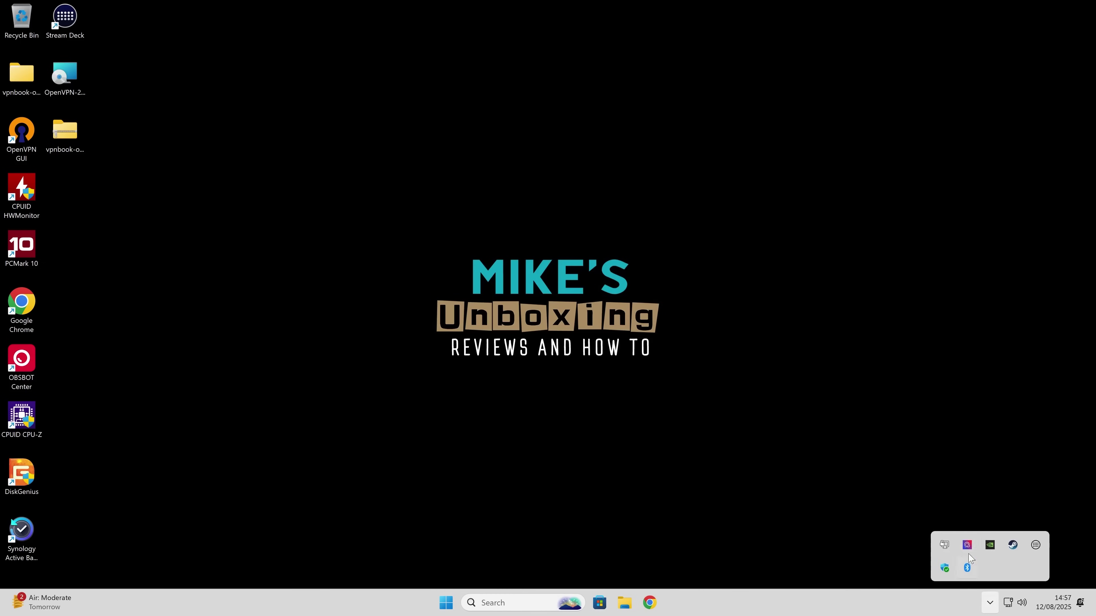
right_click(947, 547)
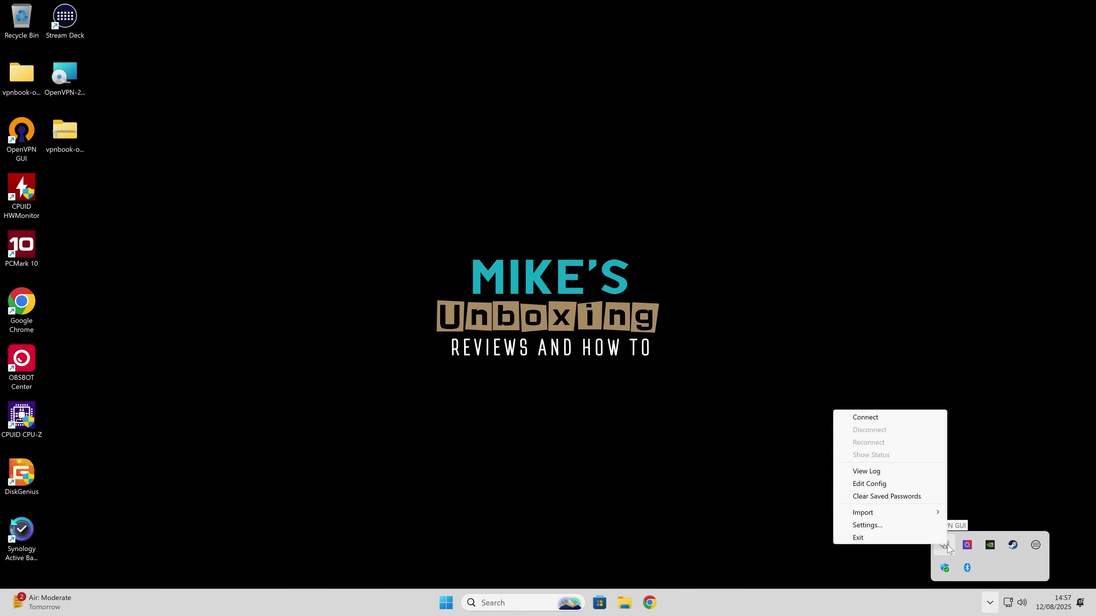
left_click(881, 421)
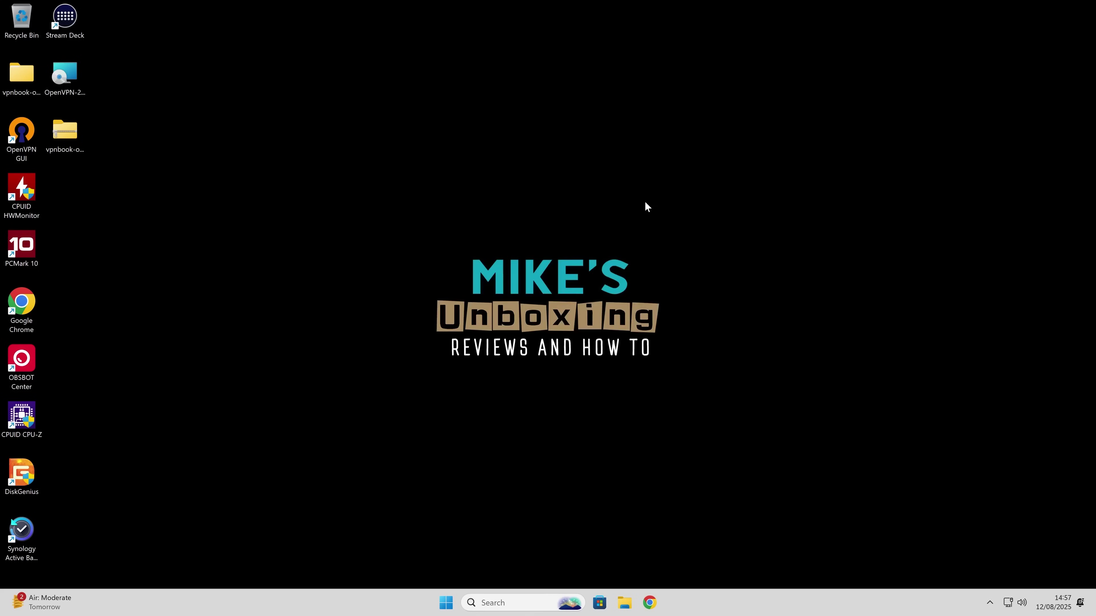